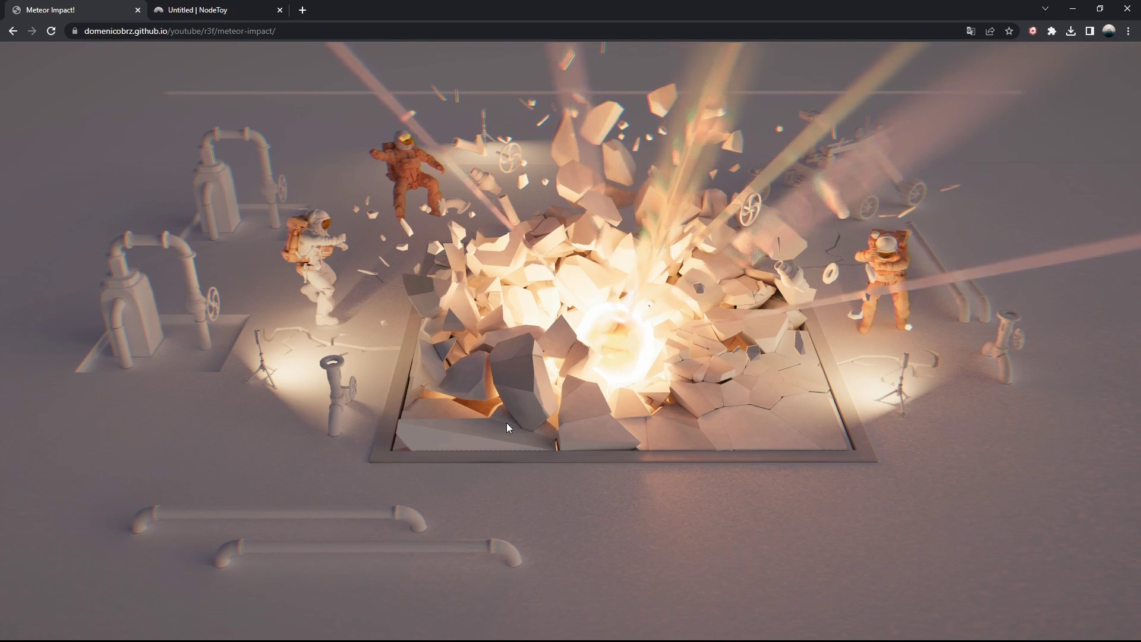
Switch from the Meteor Impact demo to the Untitled NodeToy graph with the ring gradient
key("ctrl+Tab")
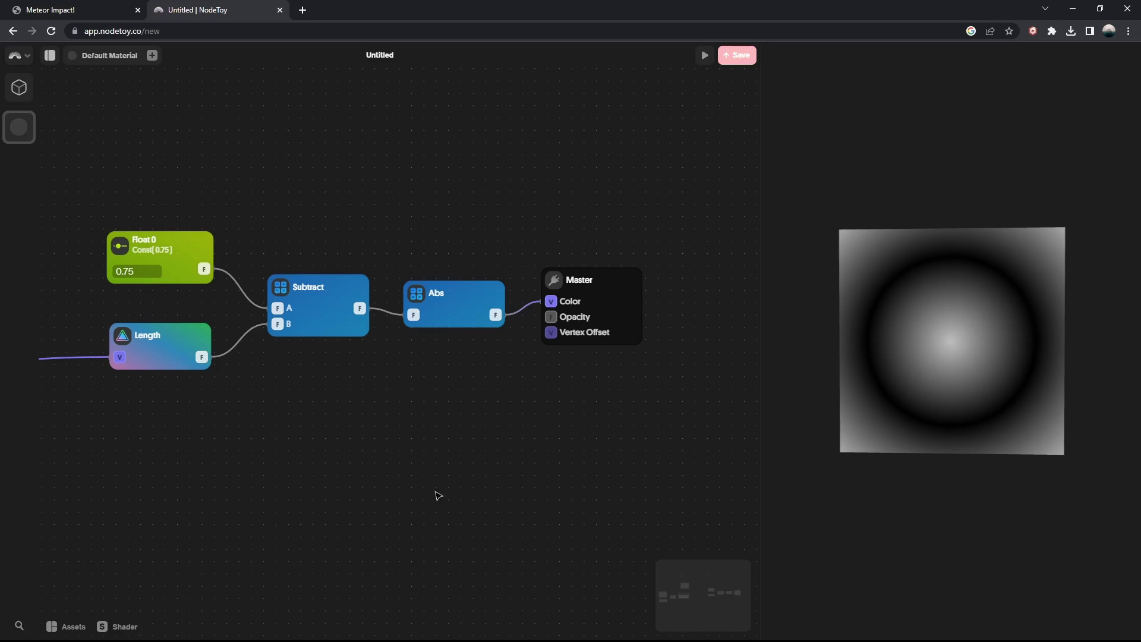
left_click(612, 283)
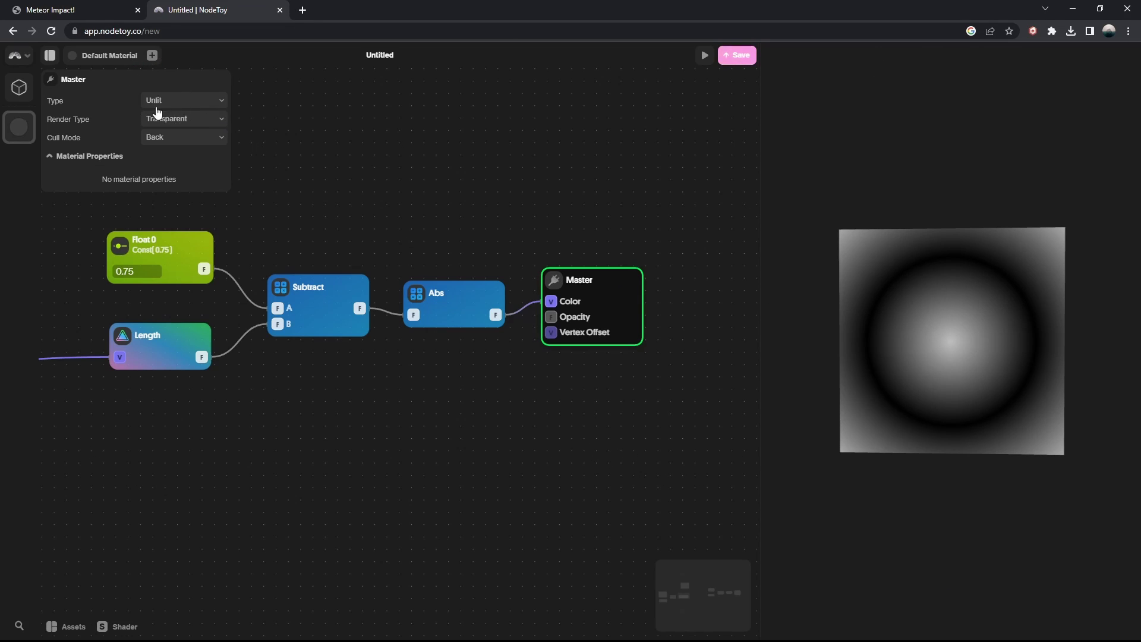
mouse_move(1009, 166)
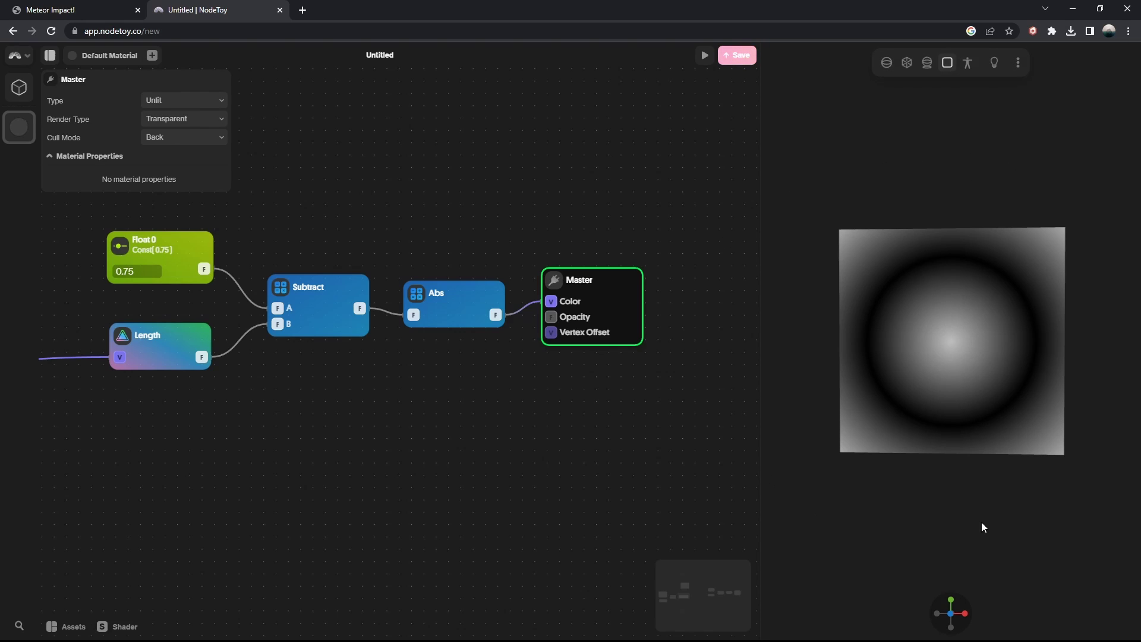
left_click(557, 502)
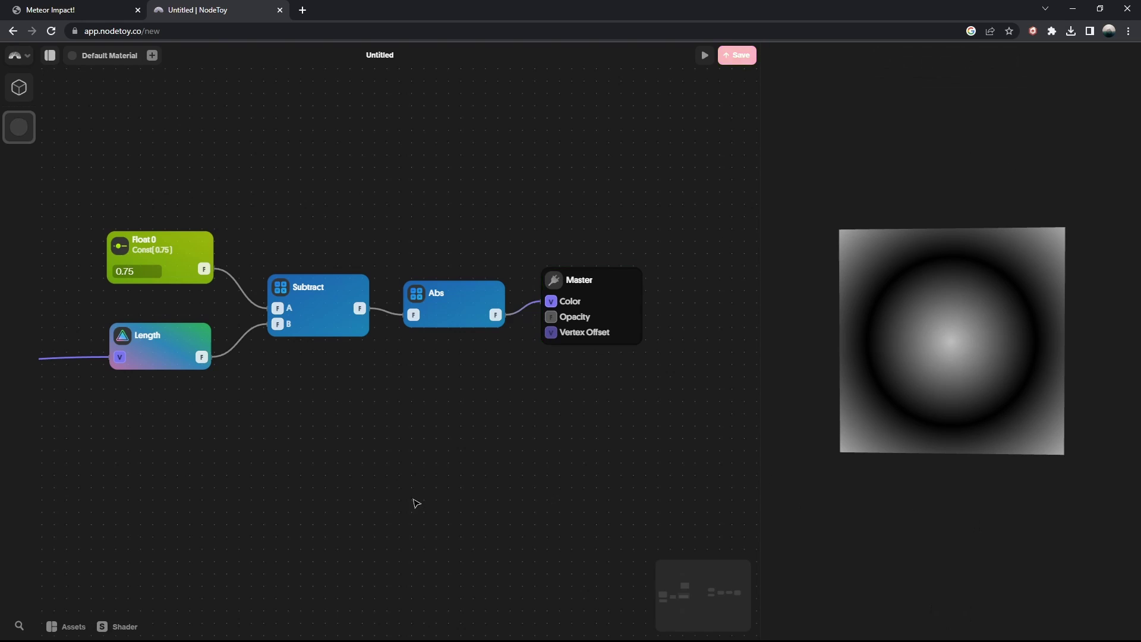
Pan to the Vertex Position, Model Matrix, Multiply and Swizzle nodes feeding Length, and select them
left_click_drag(413, 502, 630, 502)
left_click_drag(462, 504, 957, 512)
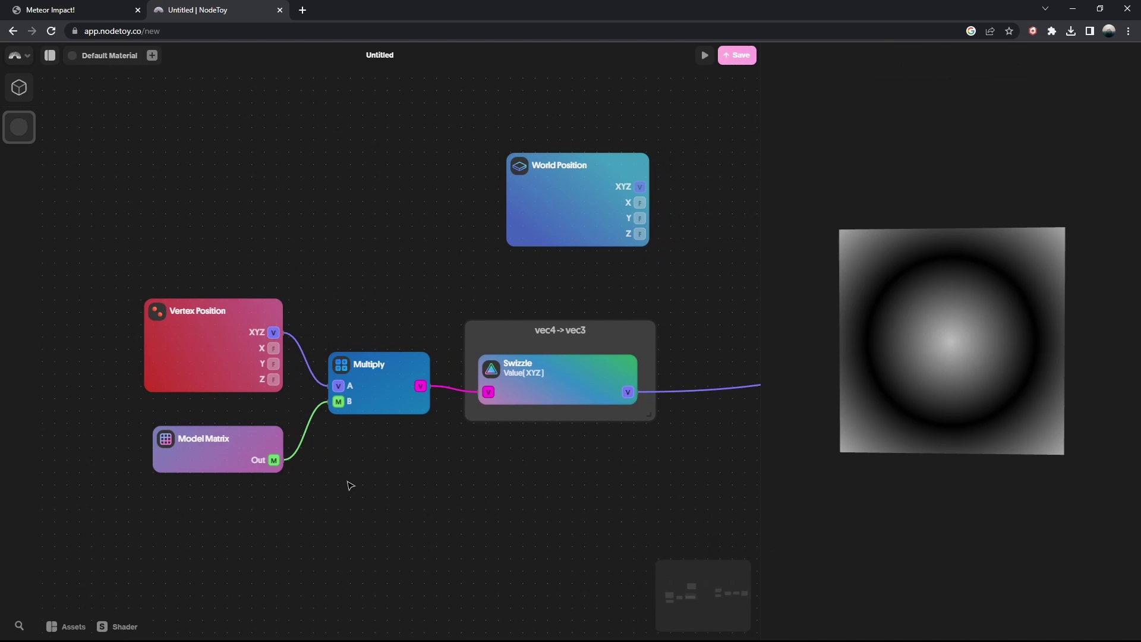
left_click_drag(462, 112, 722, 263)
left_click_drag(113, 267, 683, 510)
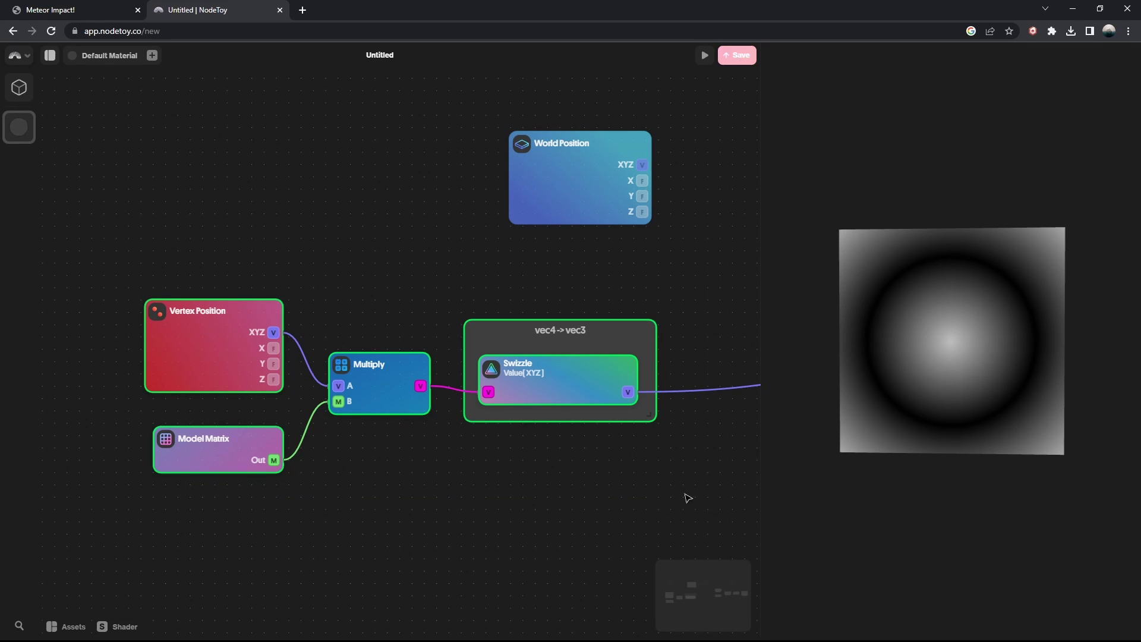
Highlight the five position-transform nodes and the vec4->vec3 group by reselecting them
left_click(454, 280)
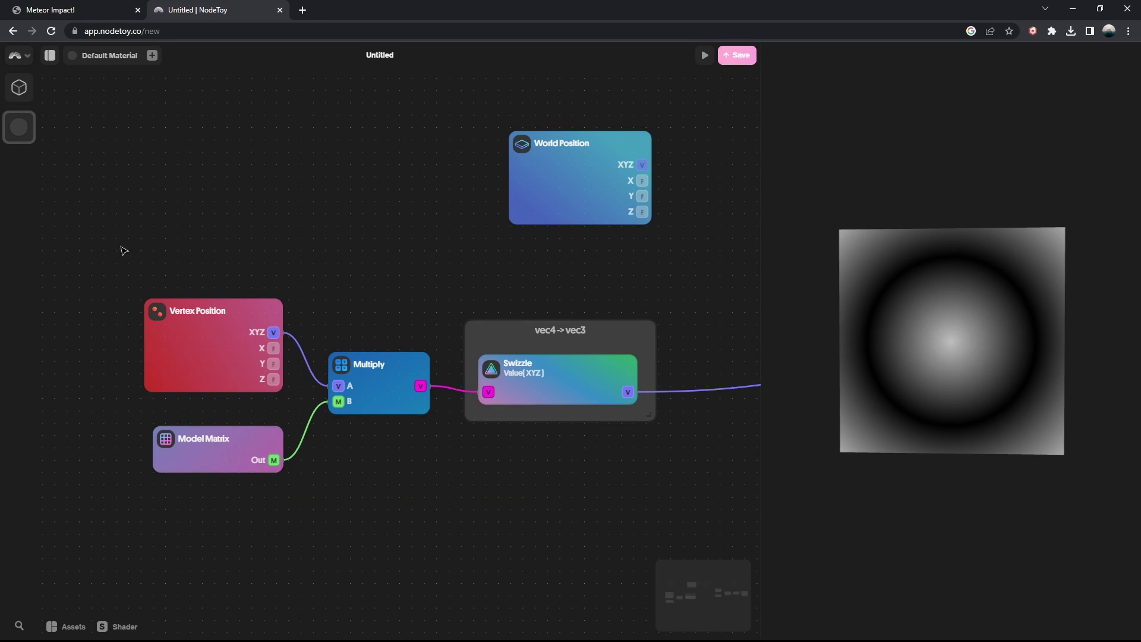
left_click_drag(122, 270, 687, 520)
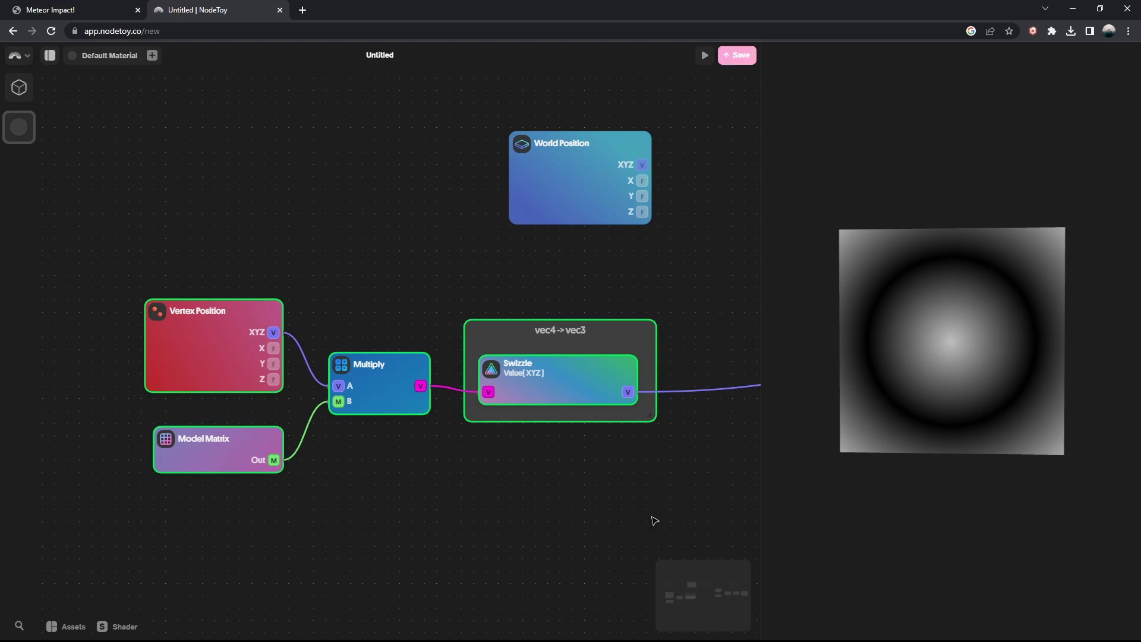
left_click(538, 511)
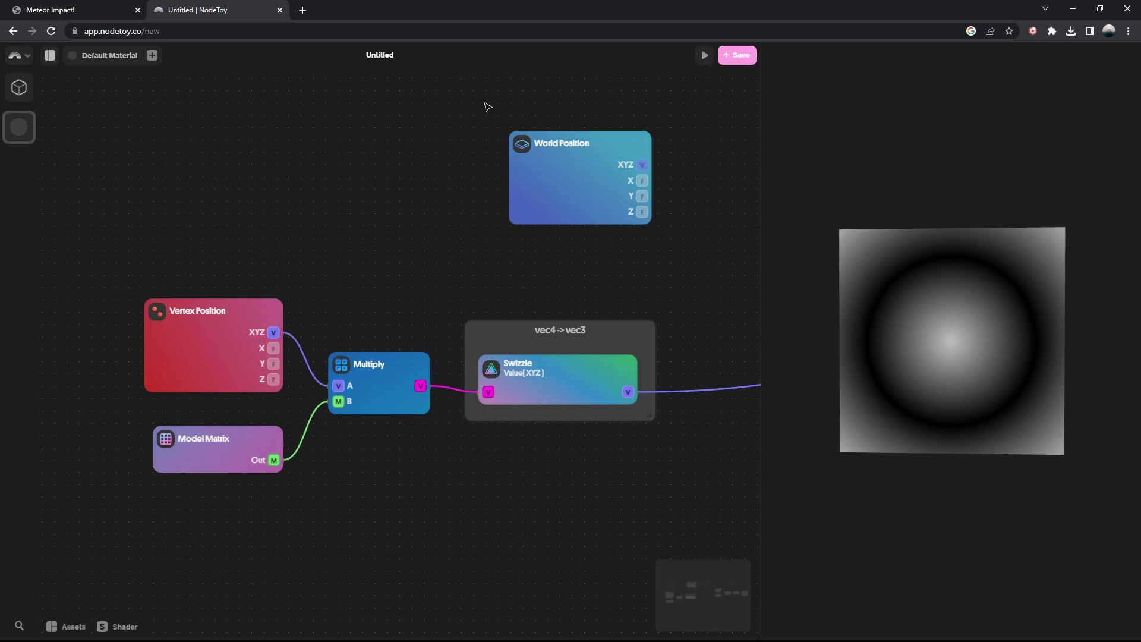
left_click_drag(126, 249, 686, 527)
left_click(686, 528)
left_click_drag(100, 257, 698, 515)
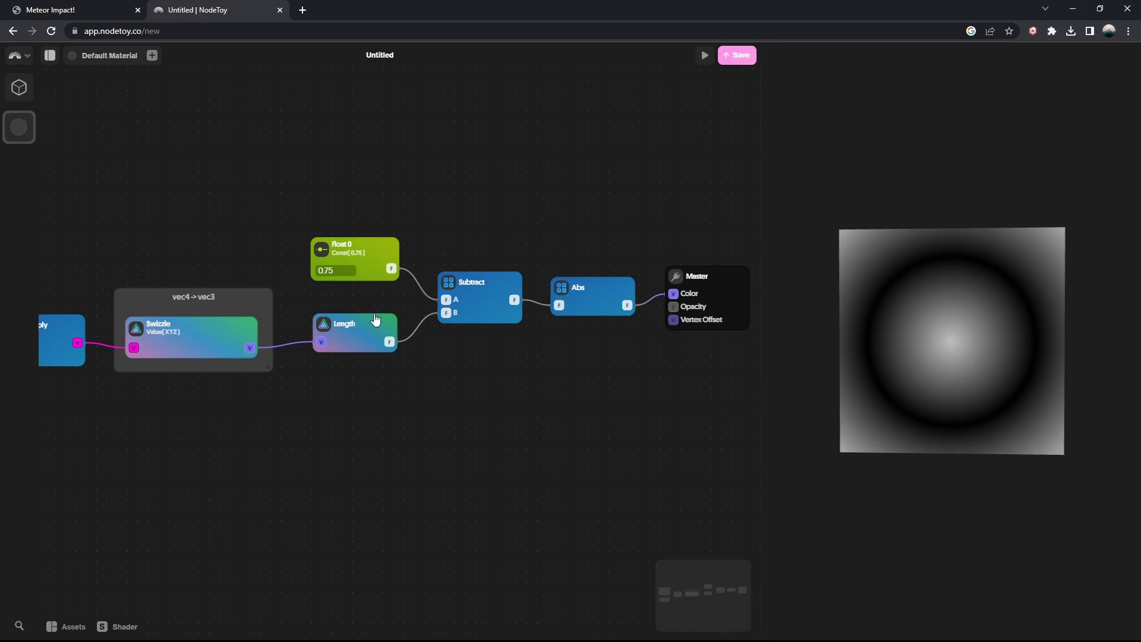
Select the Float 0, Length, Subtract and Abs ring nodes, then show the Length node's description
left_click_drag(293, 208, 652, 393)
mouse_move(1026, 363)
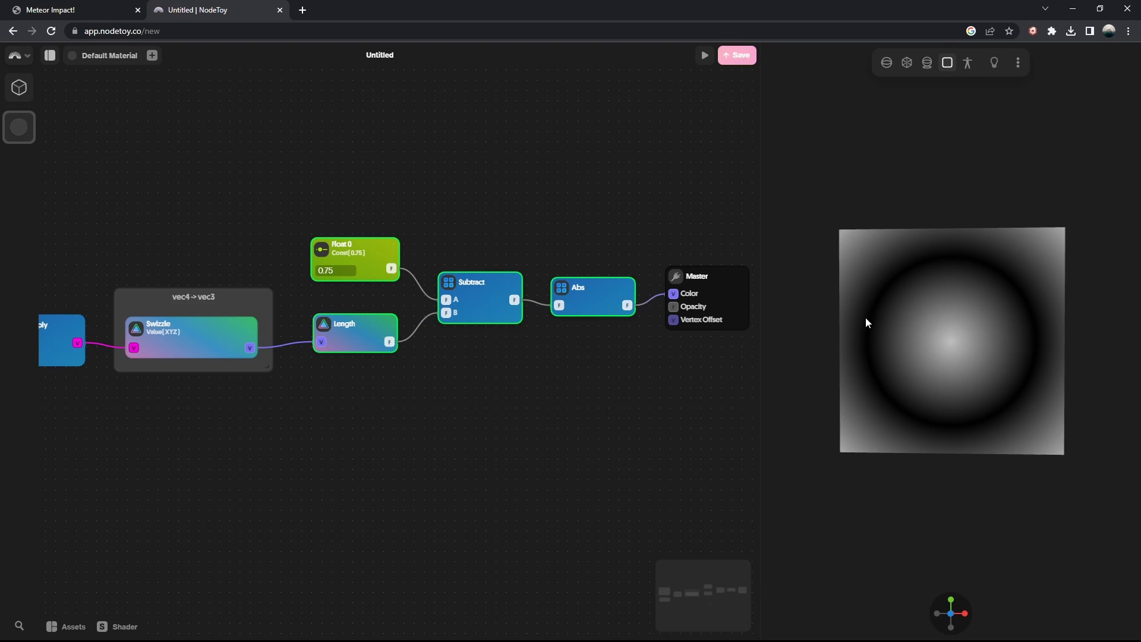
mouse_move(292, 418)
left_mouse_down()
mouse_move(113, 282)
mouse_move(4, 257)
left_mouse_up()
left_click(265, 454)
left_click(364, 349)
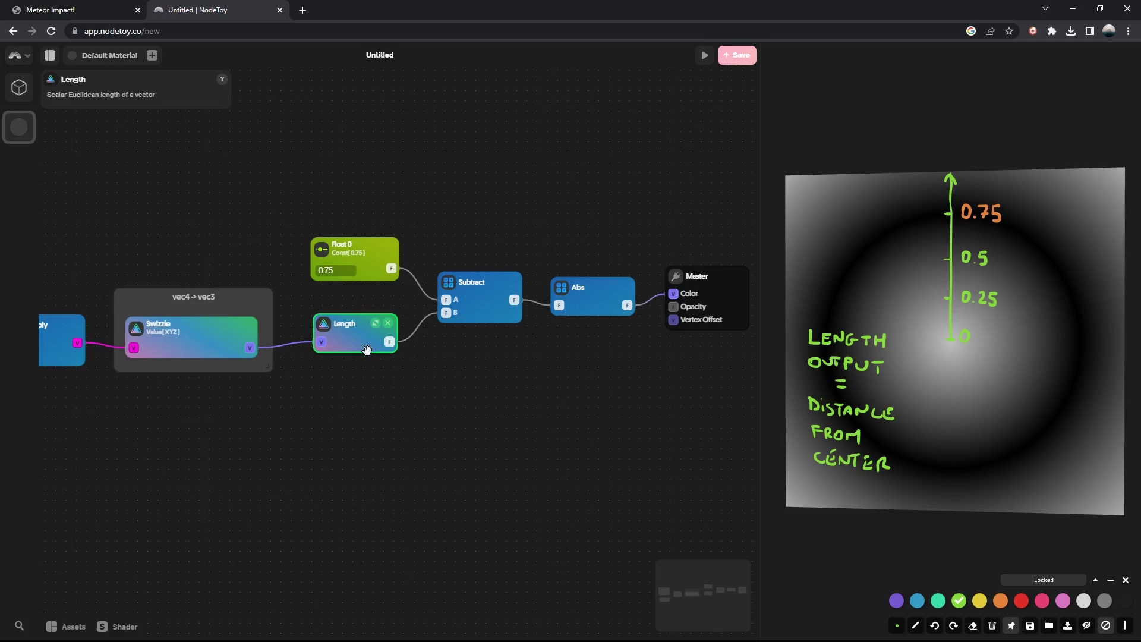
Select Float 0 and lower its value from 0.75 to 0.5 to shrink the ring
left_click(425, 417)
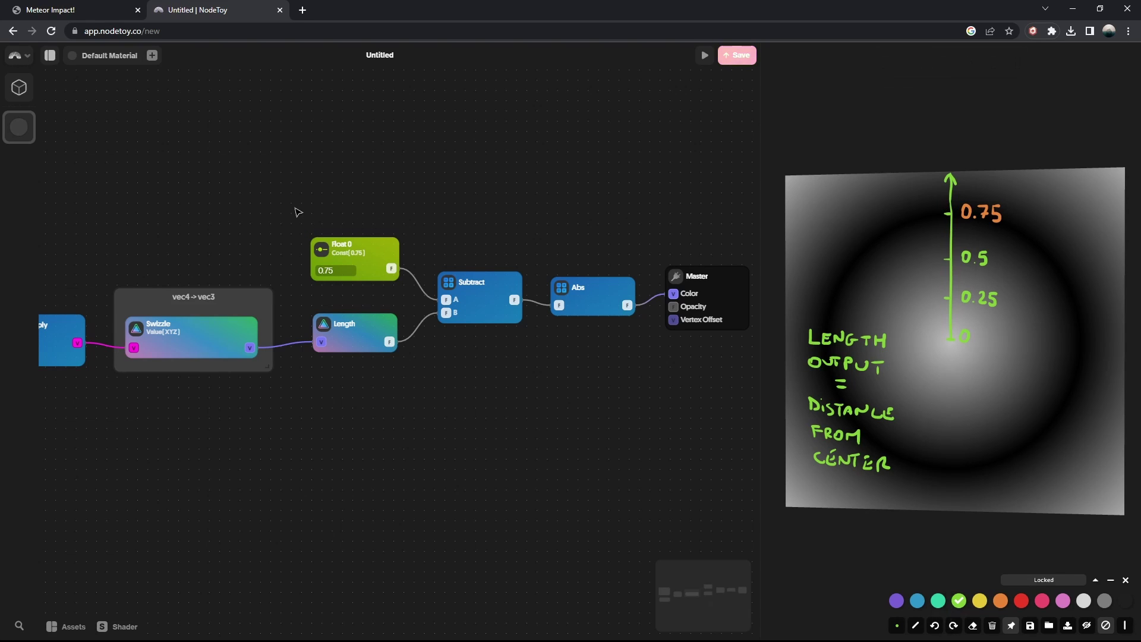
left_click_drag(296, 208, 409, 295)
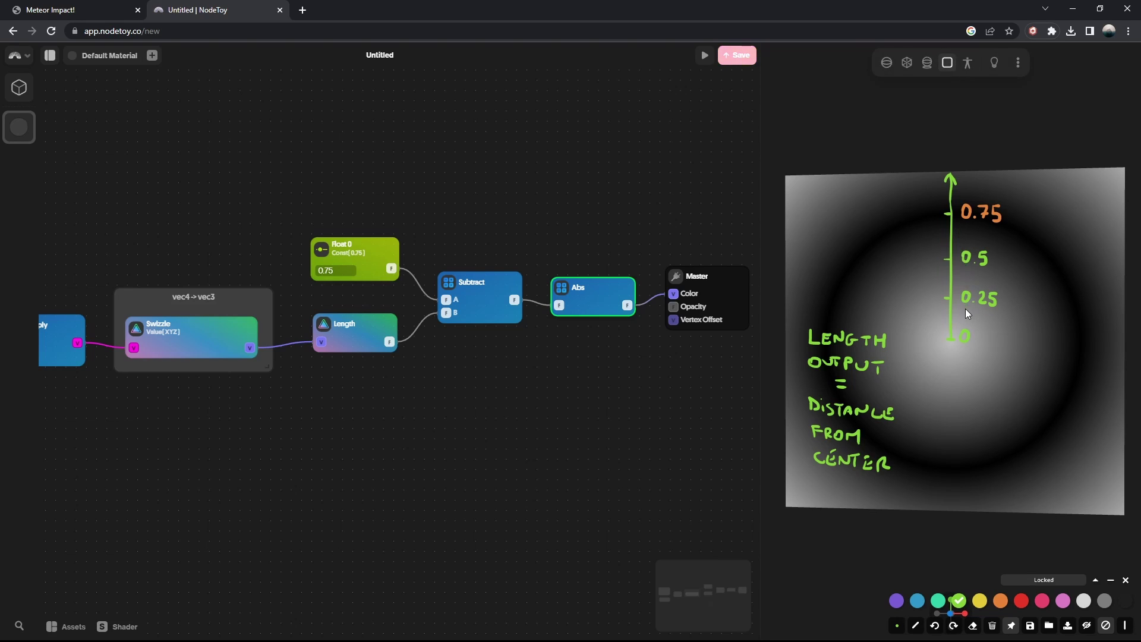
left_click(492, 247)
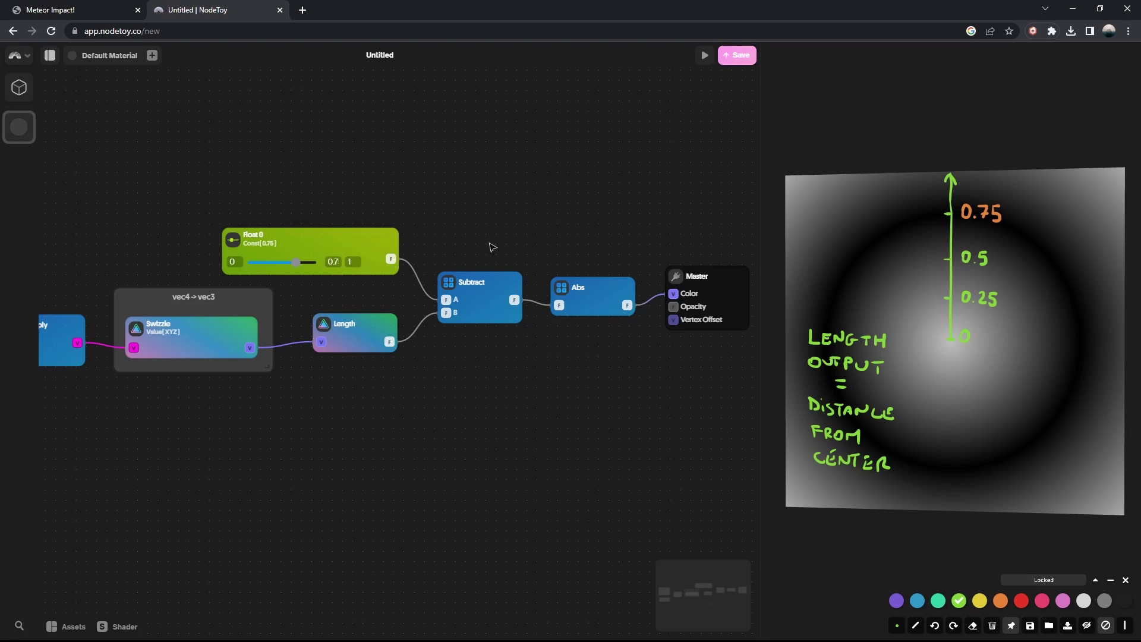
left_click(300, 240)
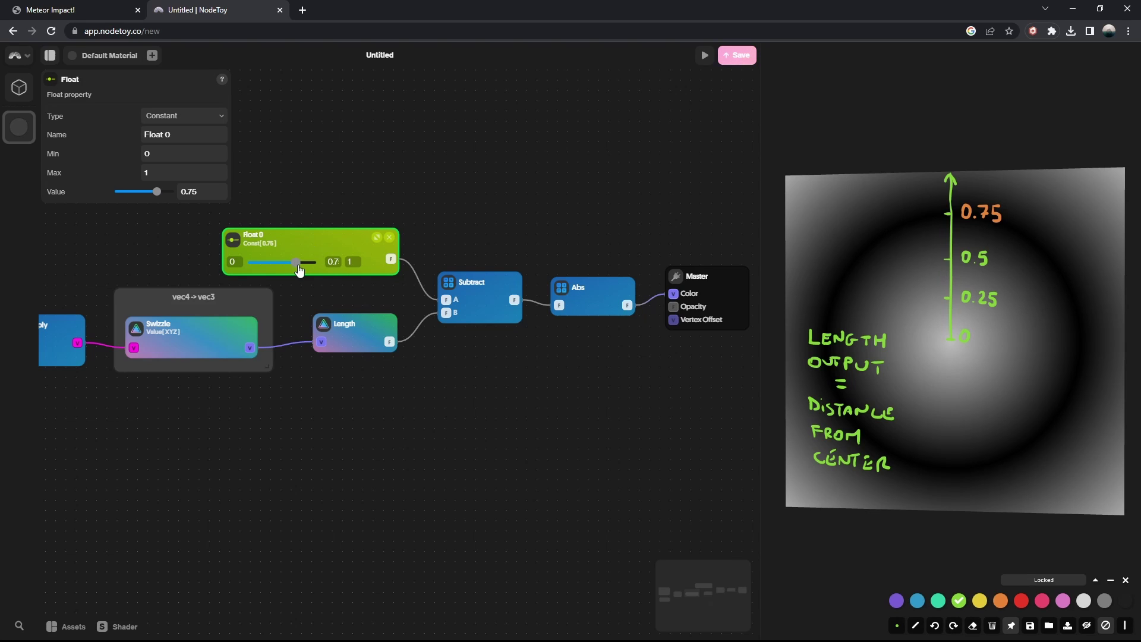
left_click_drag(299, 271, 283, 271)
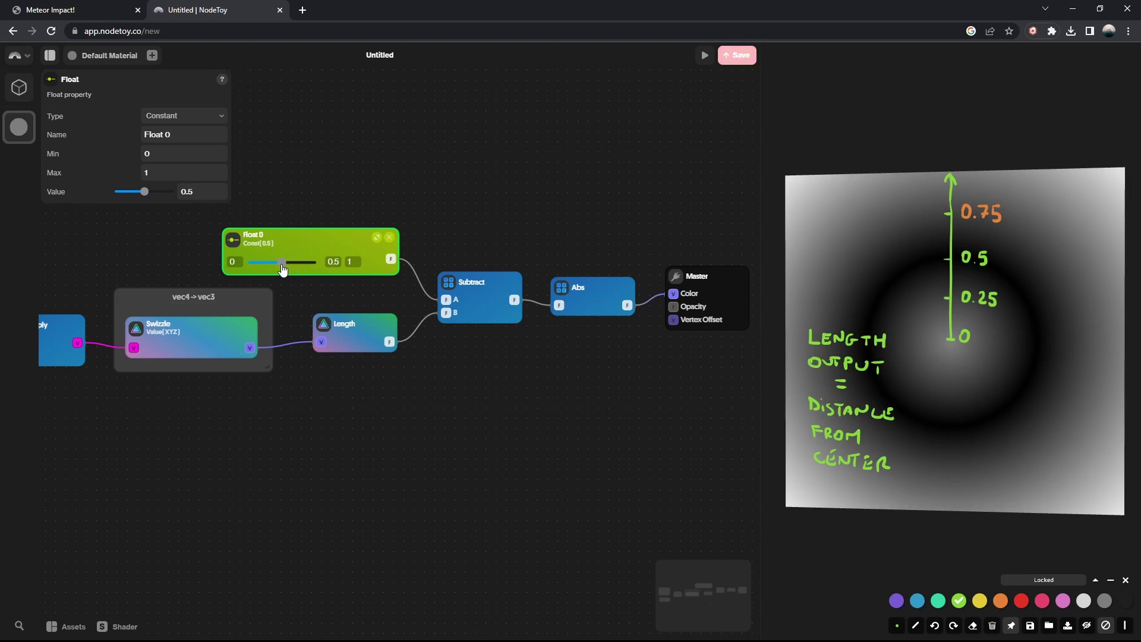
mouse_move(936, 257)
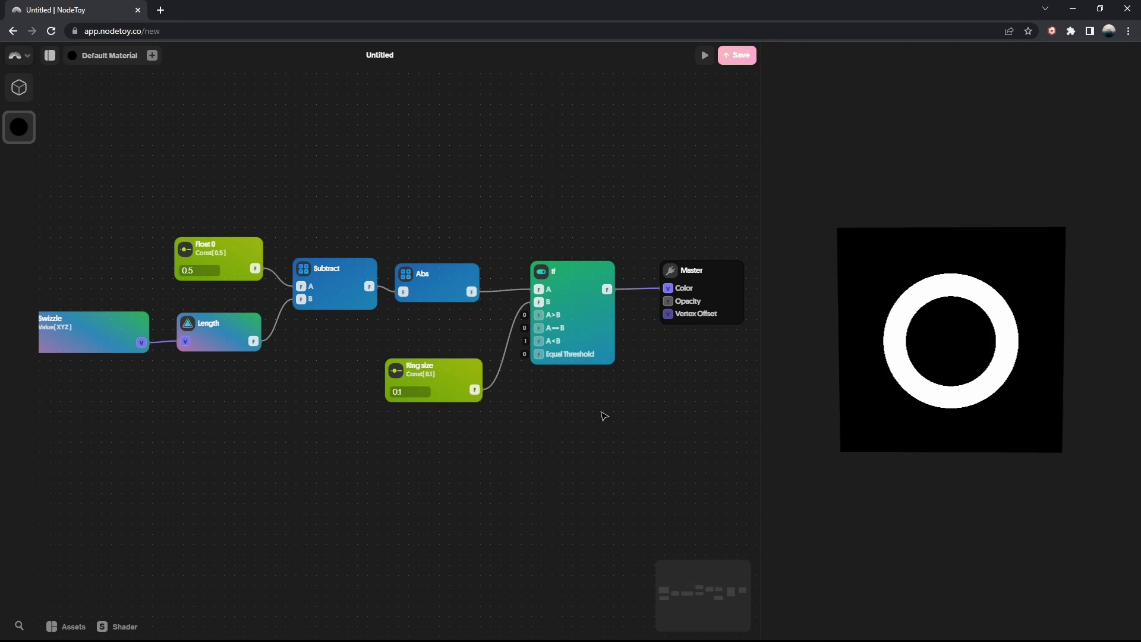
Move the If node out of the way and wire Abs directly into Master Color
scroll(605, 416, "up", 3)
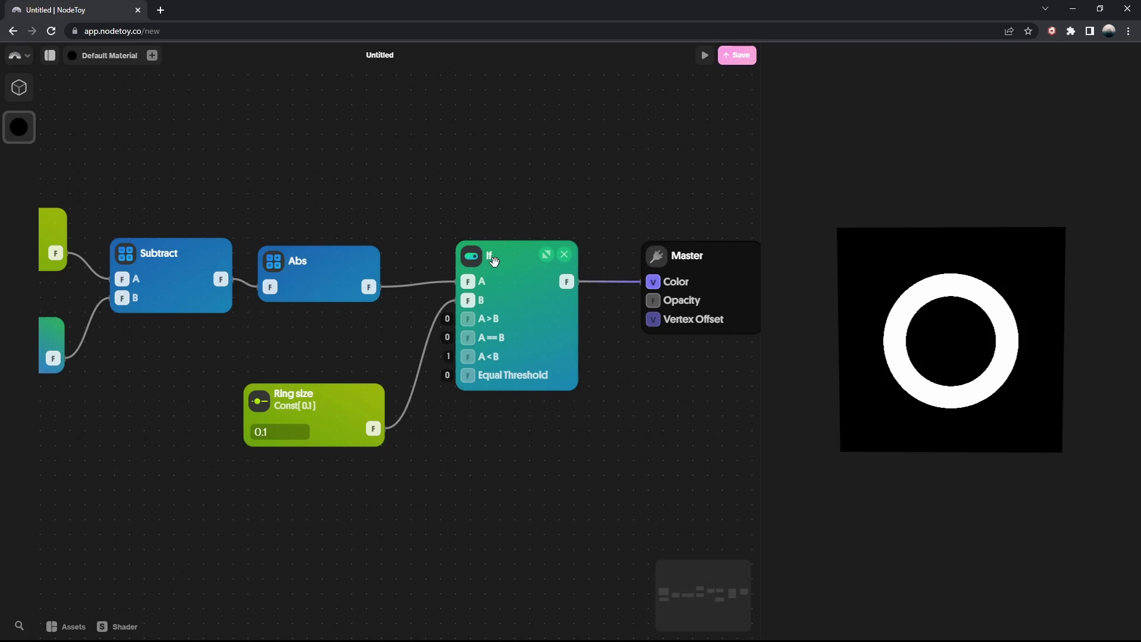
left_click_drag(494, 260, 494, 282)
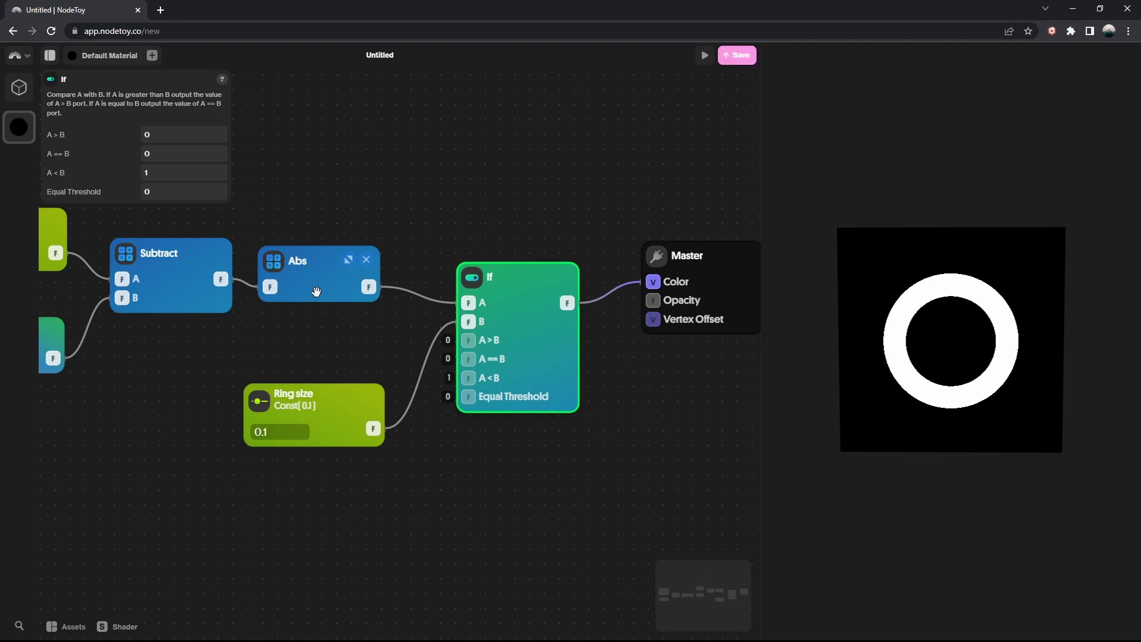
left_click_drag(368, 290, 653, 282)
left_click_drag(531, 309, 652, 282)
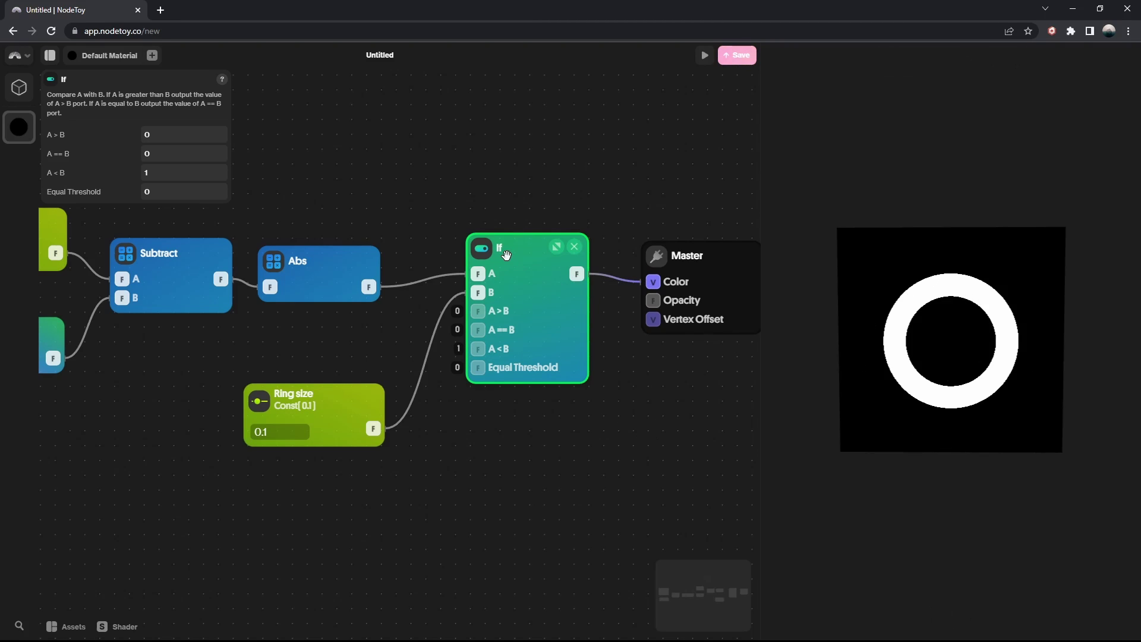
left_click_drag(506, 267, 497, 335)
left_click_drag(368, 286, 652, 281)
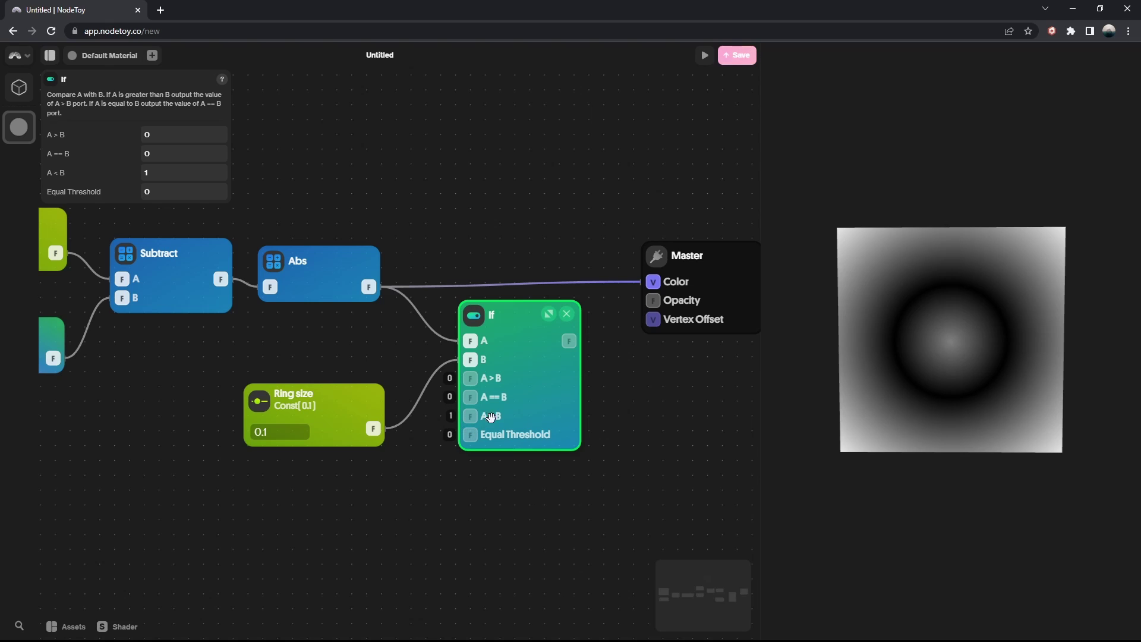
Reconnect If to Master Color and raise Ring size to 0.27
left_click_drag(569, 340, 652, 282)
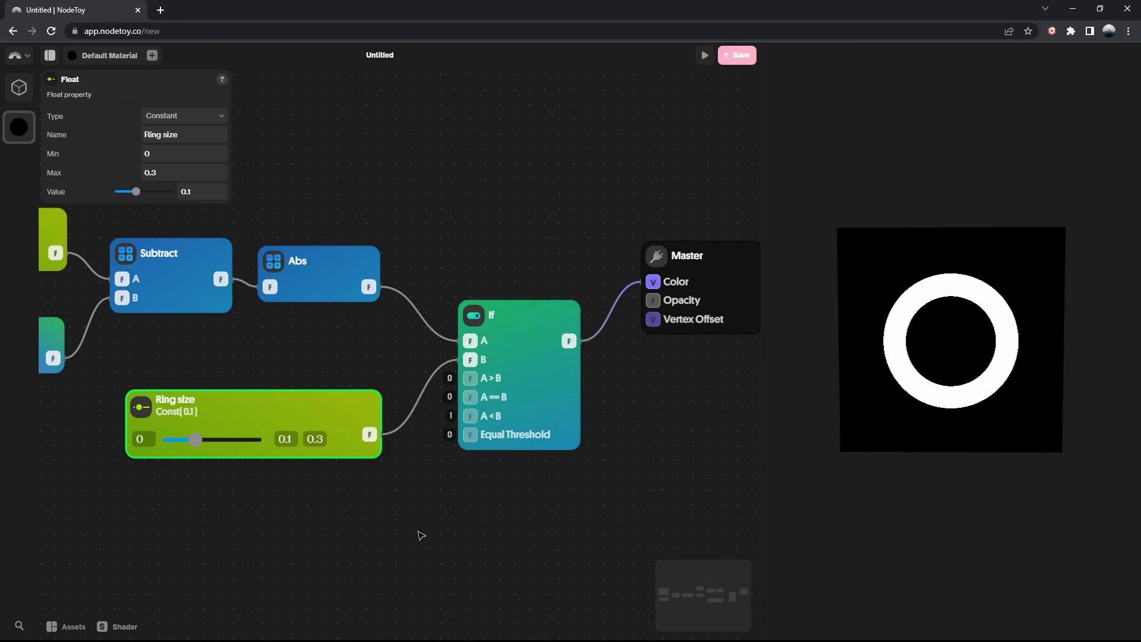
left_click_drag(201, 441, 238, 444)
mouse_move(1009, 288)
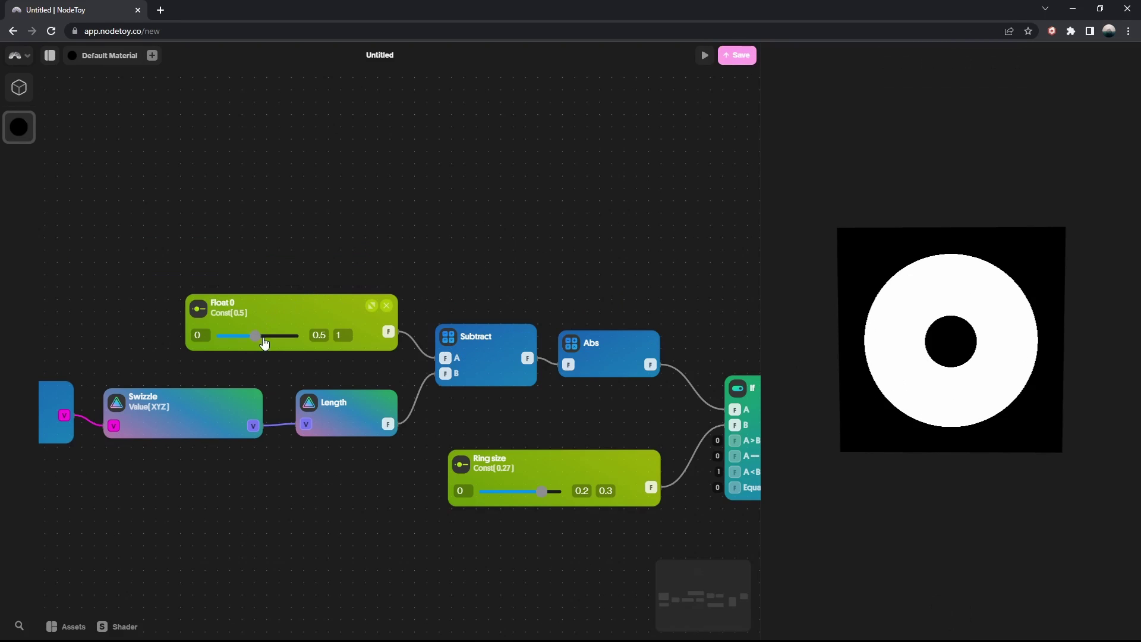
Give Float 0 a maximum of 2 and set its value to 1.72
left_click_drag(265, 343, 285, 338)
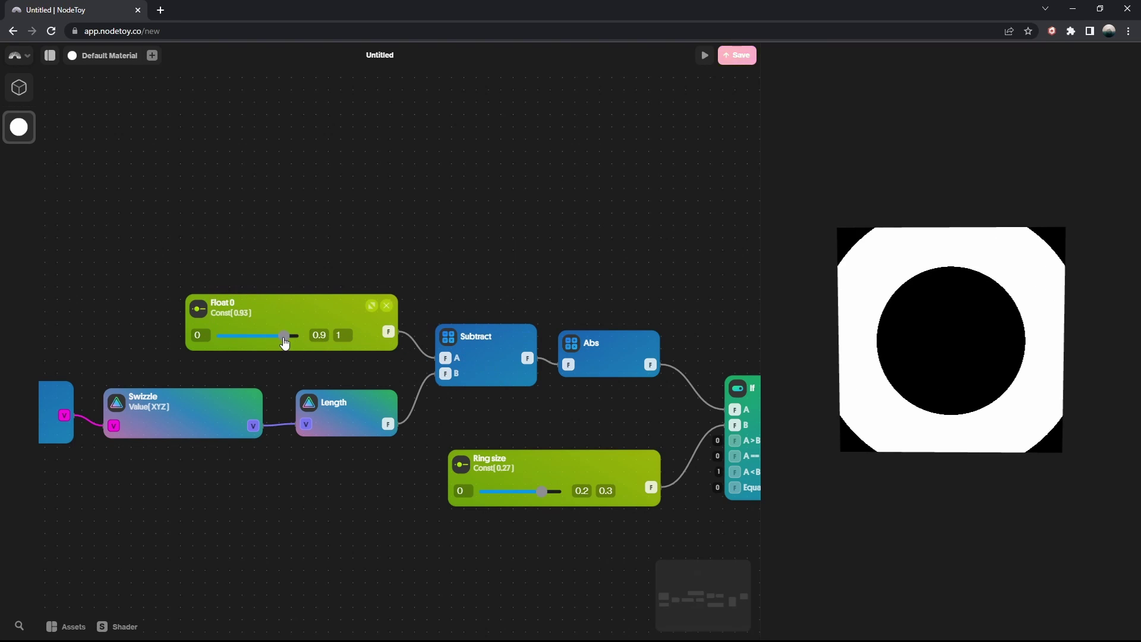
left_click_drag(284, 342, 290, 343)
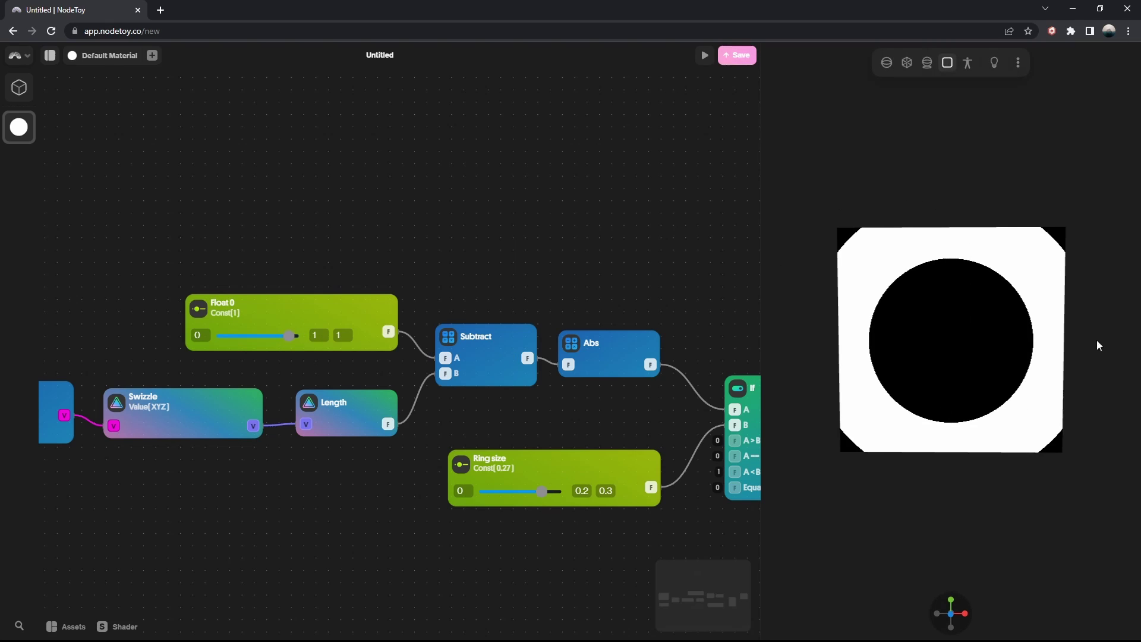
left_click(298, 315)
double_click(177, 165)
key("Return")
left_click_drag(260, 338, 290, 340)
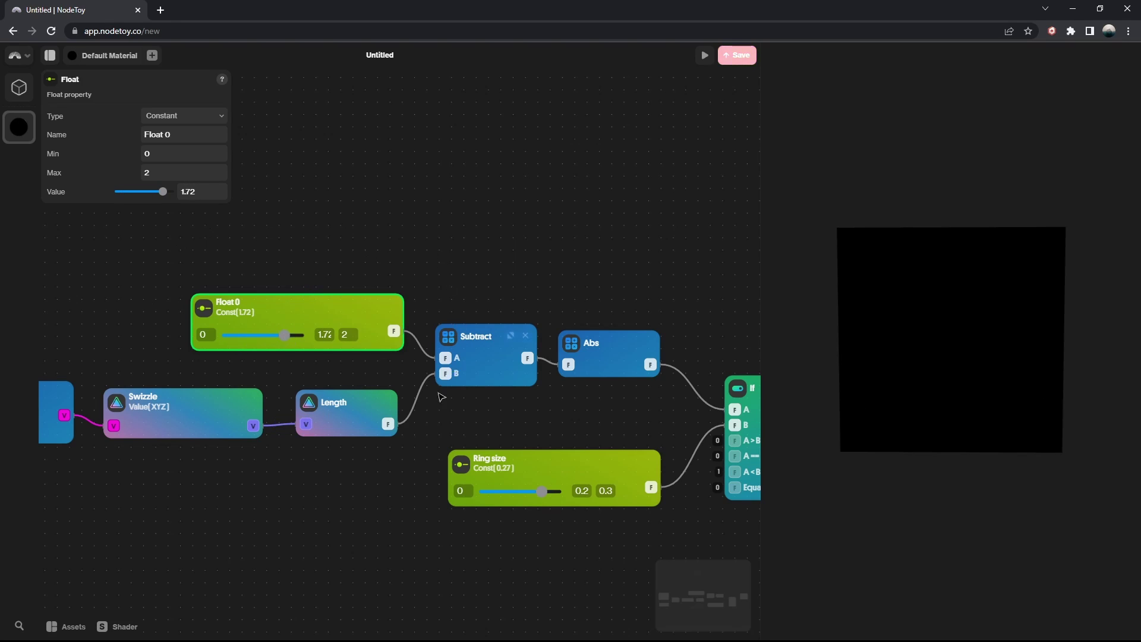
Restore Time feeding a Remainder (B = 3) into Subtract A and check the Remainder settings
key("ctrl+z")
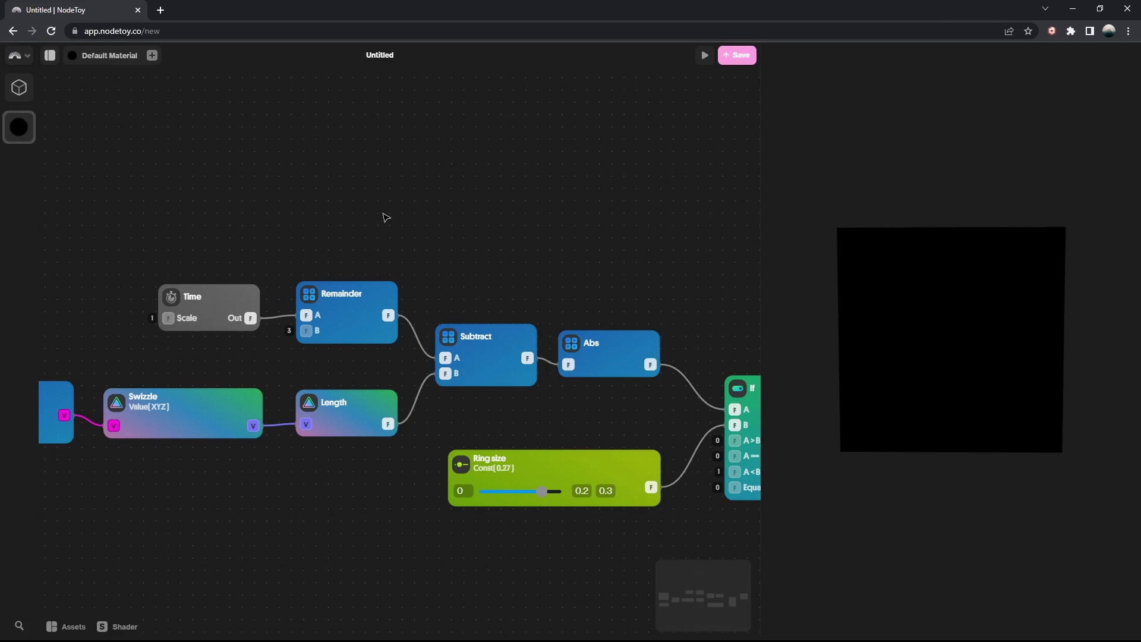
left_click_drag(127, 247, 281, 362)
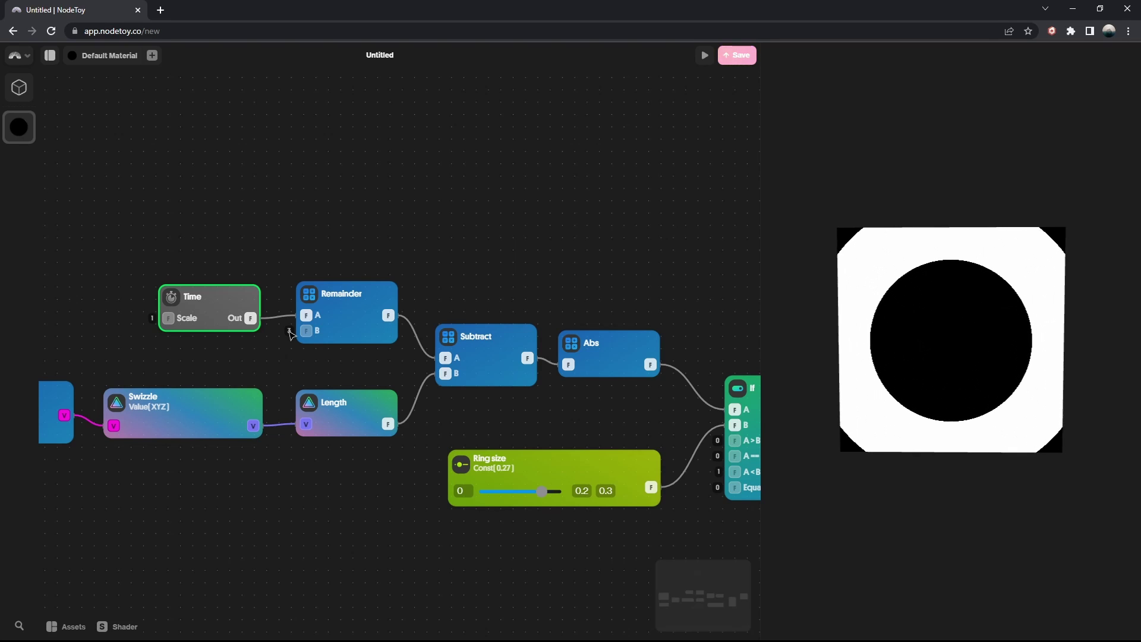
left_click(345, 295)
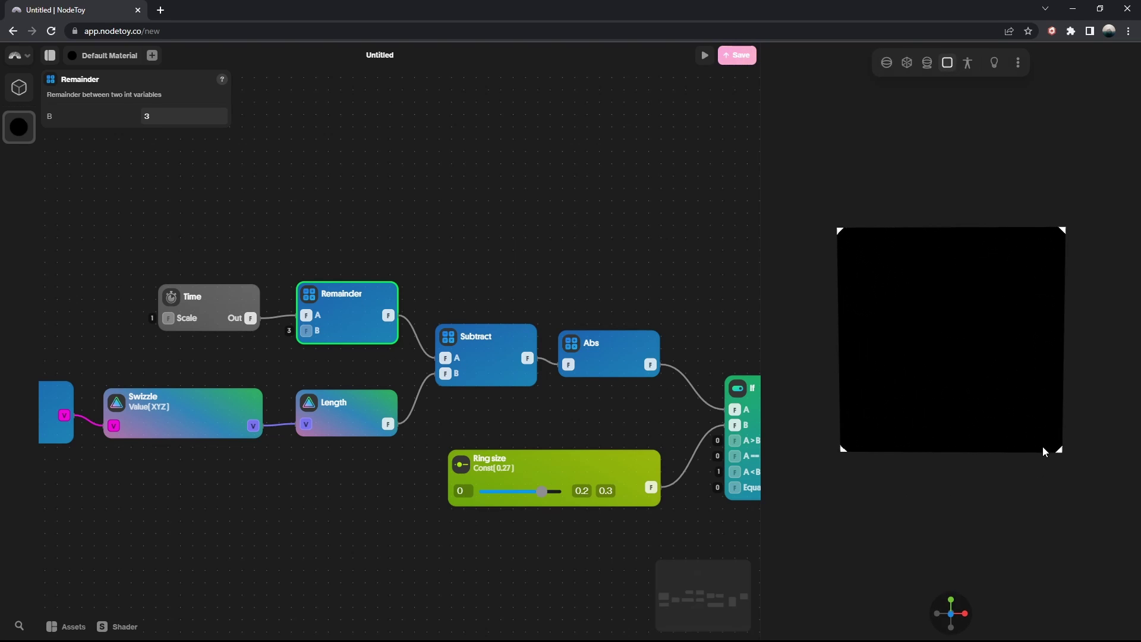
Review the white Color 0 node, the Master material settings, and the Subtract, Abs, If, Ring size group
left_click_drag(741, 467, 333, 404)
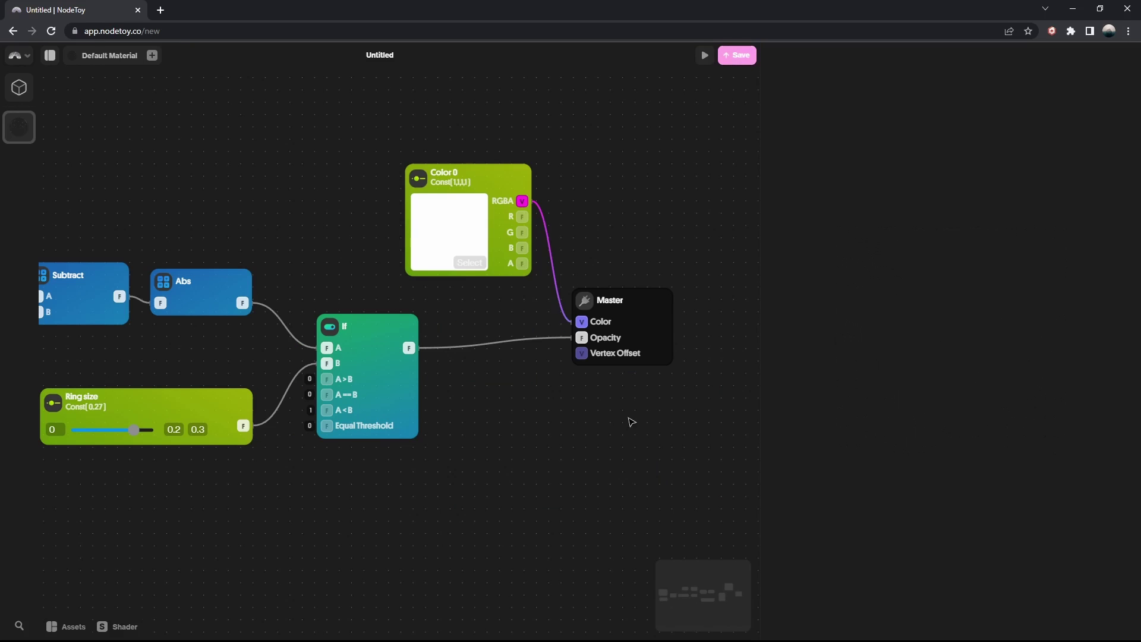
left_click(467, 176)
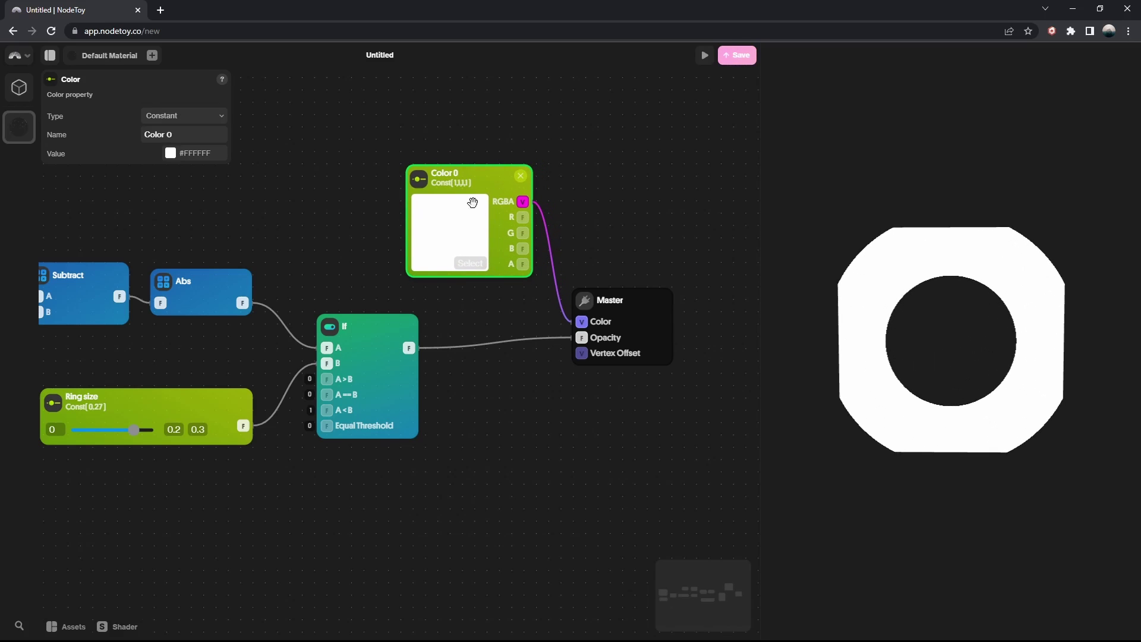
left_click(621, 303)
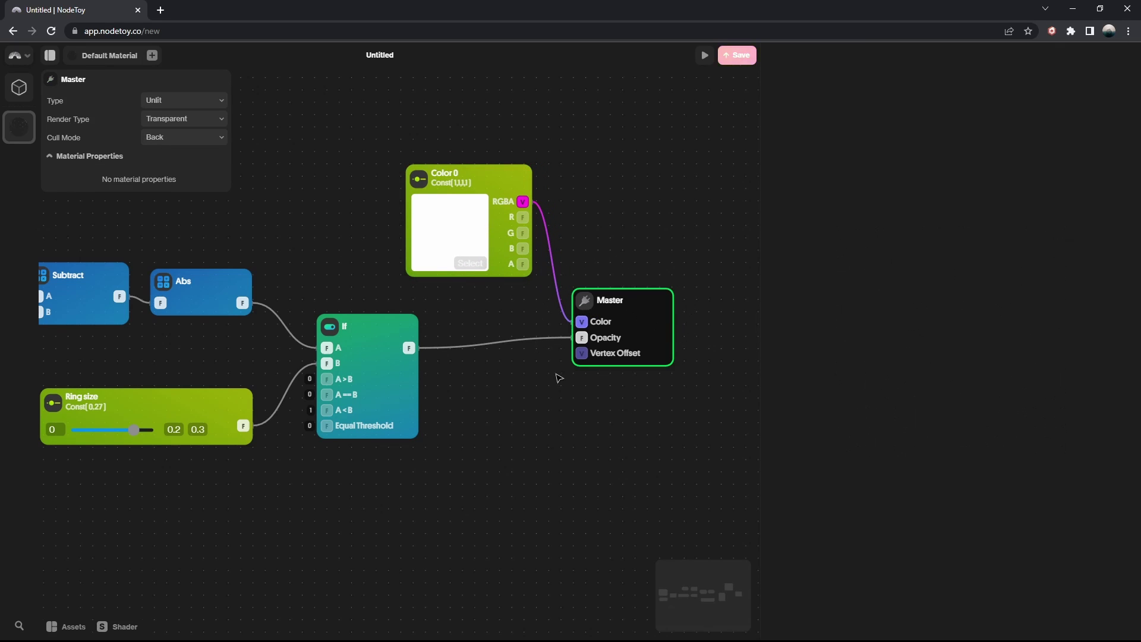
left_click_drag(441, 490, 16, 290)
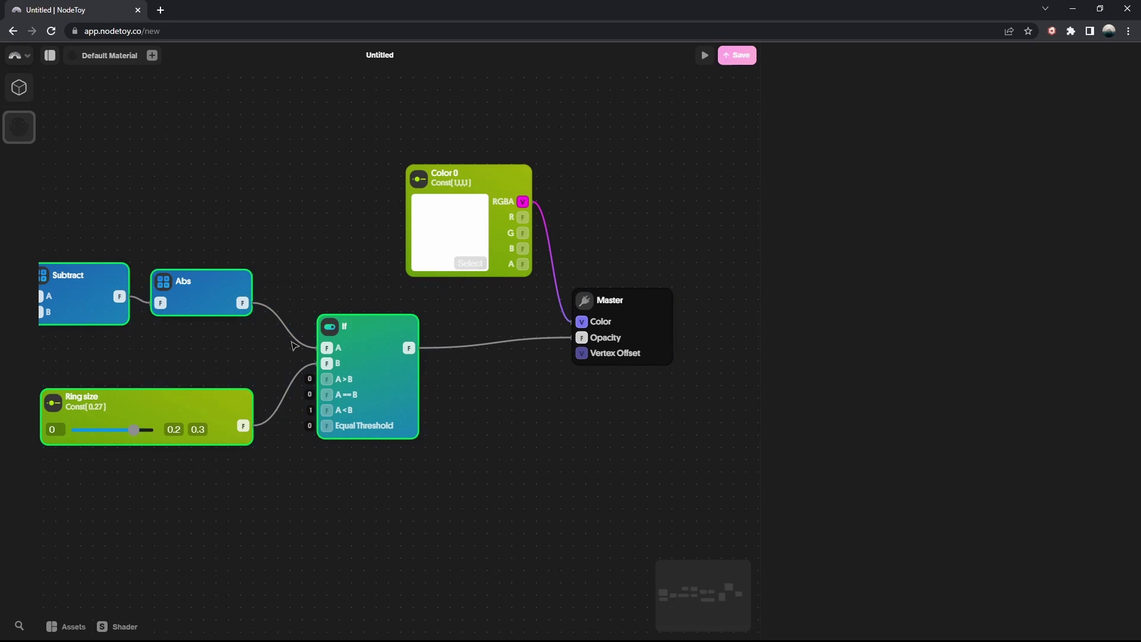
left_click(480, 383)
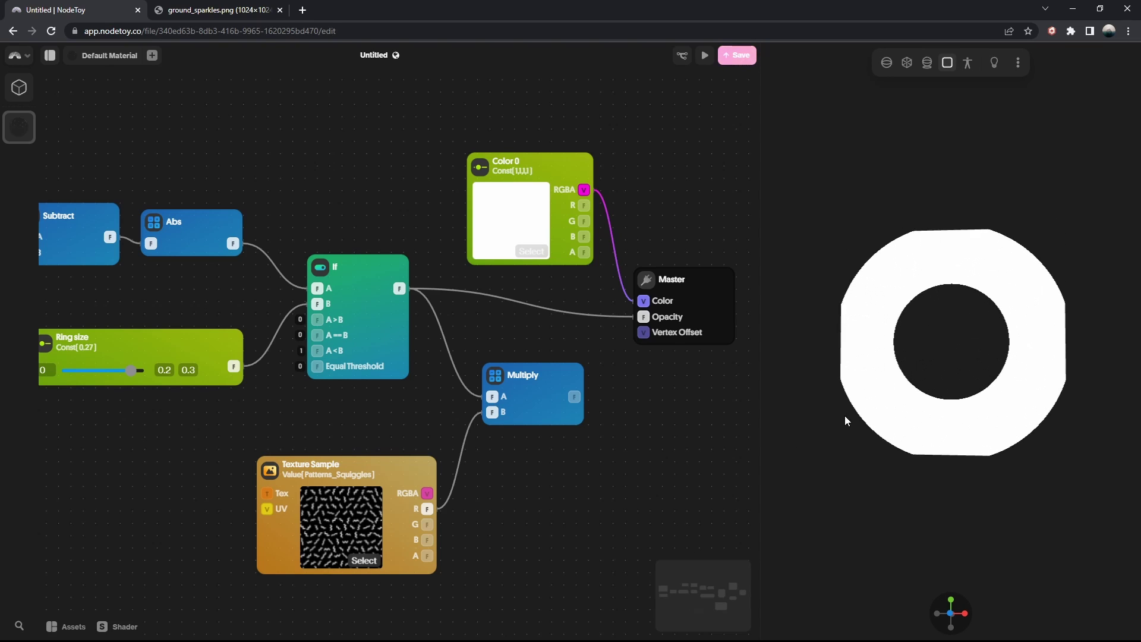
left_click(233, 6)
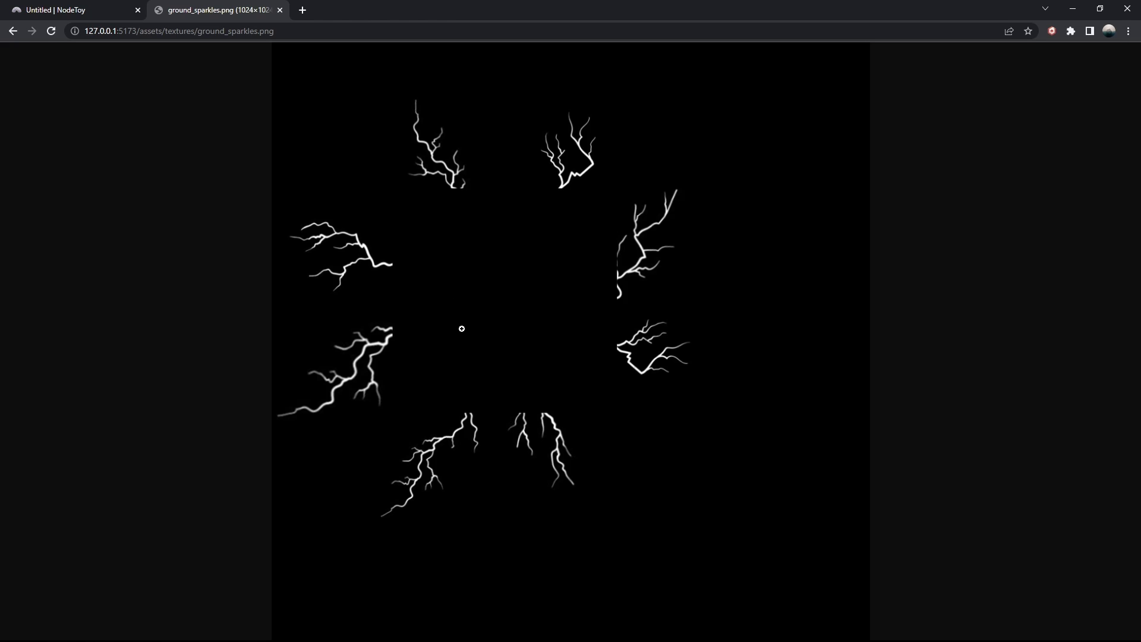
key("ctrl+1")
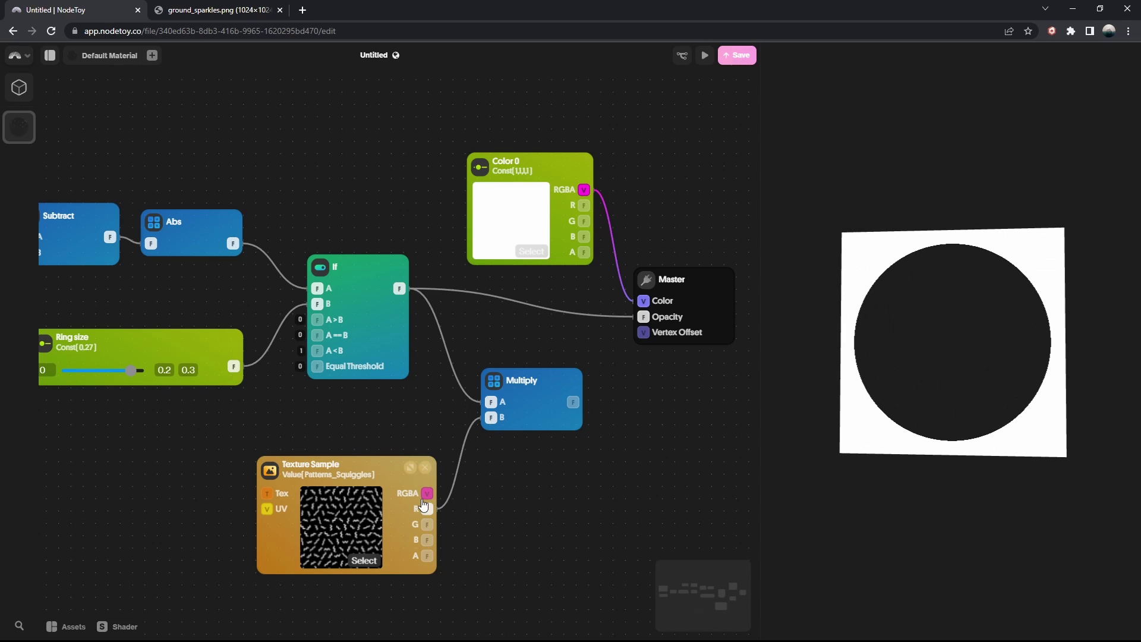
Wire the squiggle texture's R into Multiply B and the Multiply result into Master Opacity
left_click_drag(423, 504, 426, 508)
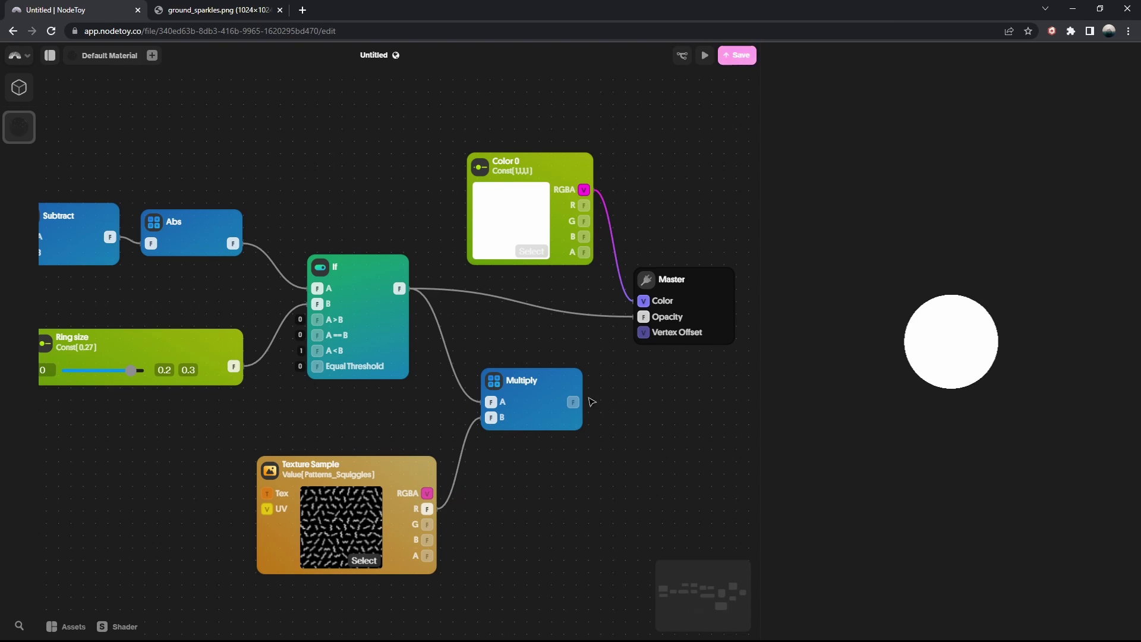
left_click_drag(573, 402, 643, 319)
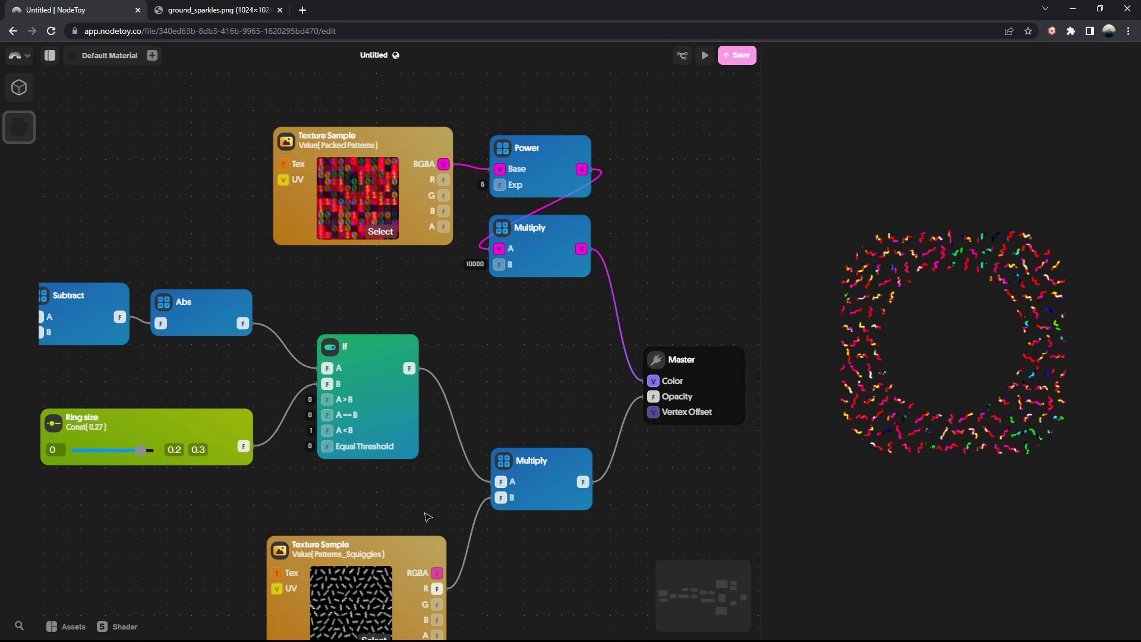
Scroll the graph to bring the Ring size node into view
scroll(440, 515, "down", 1)
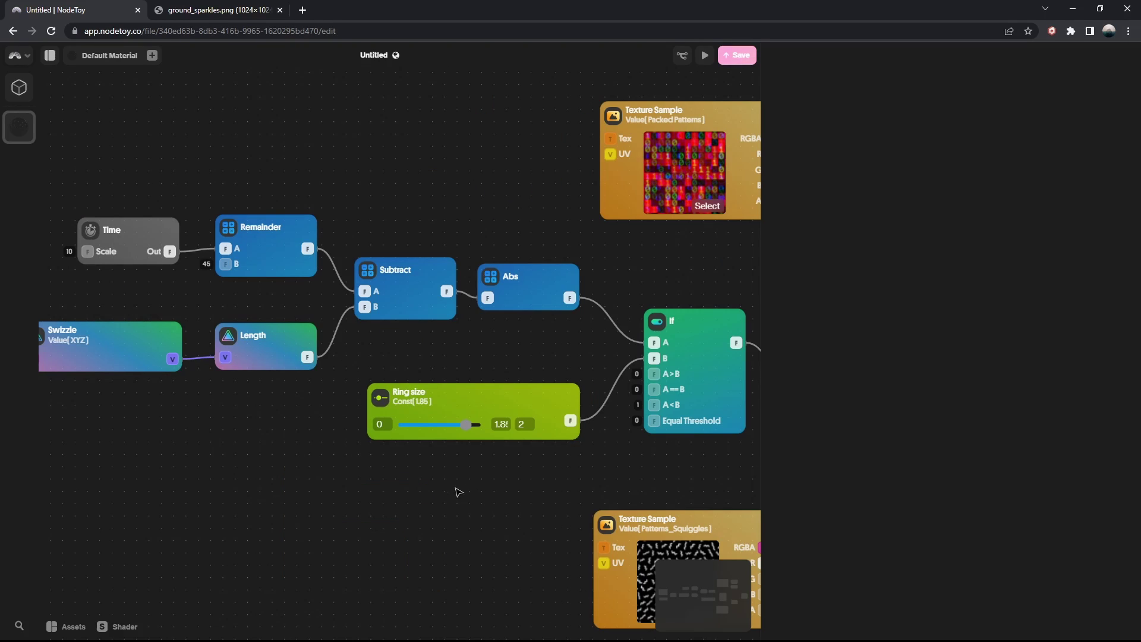
left_click(122, 232)
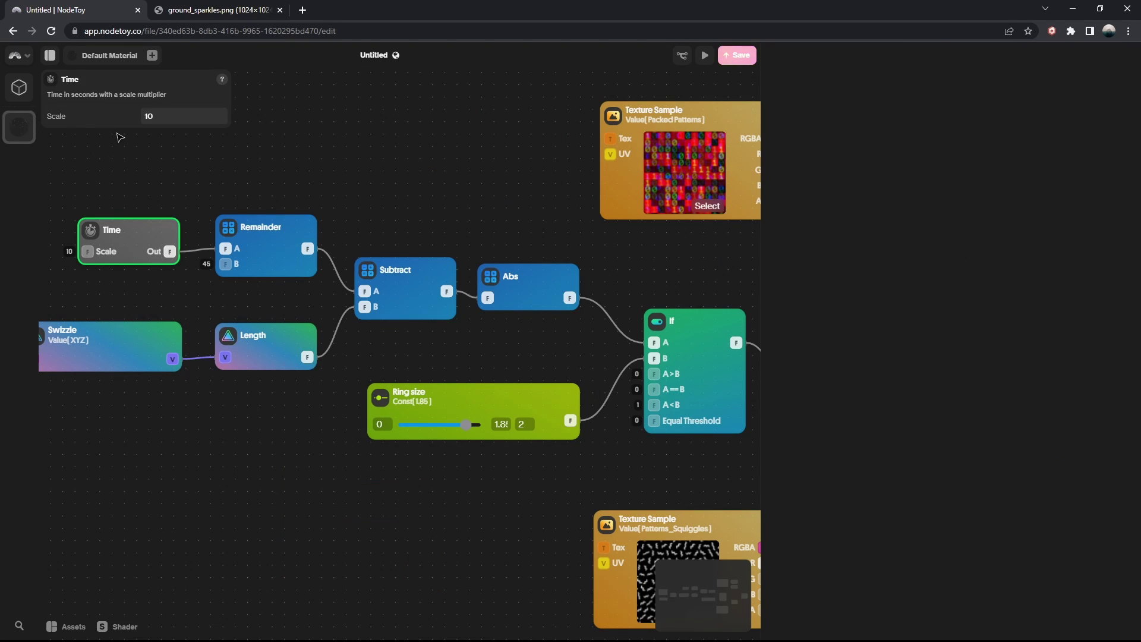
left_click(245, 226)
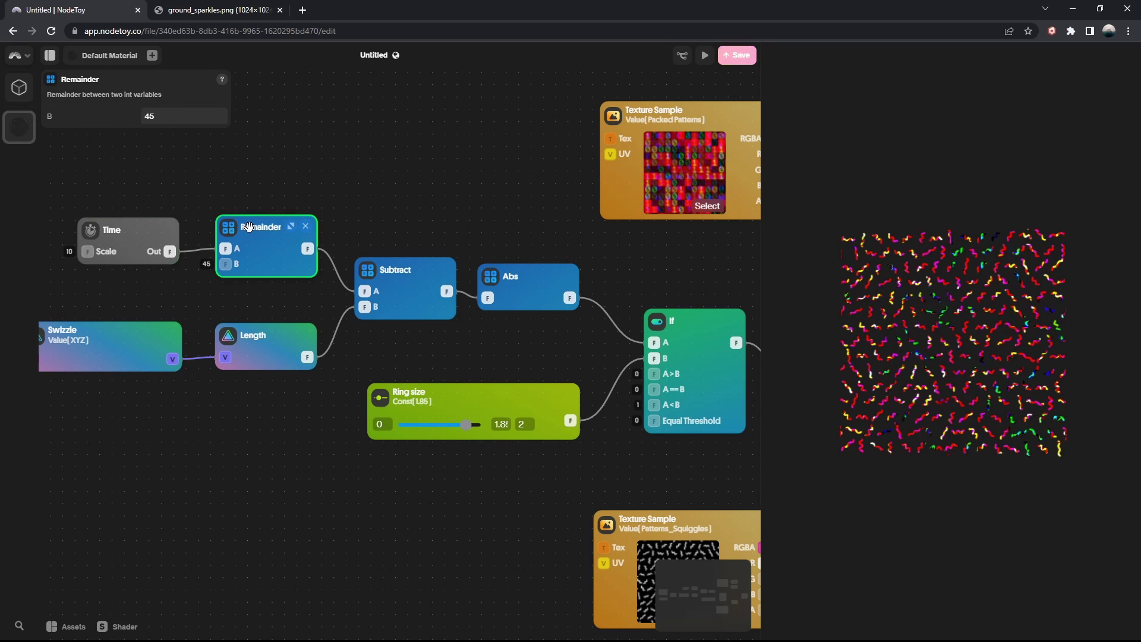
left_click(466, 405)
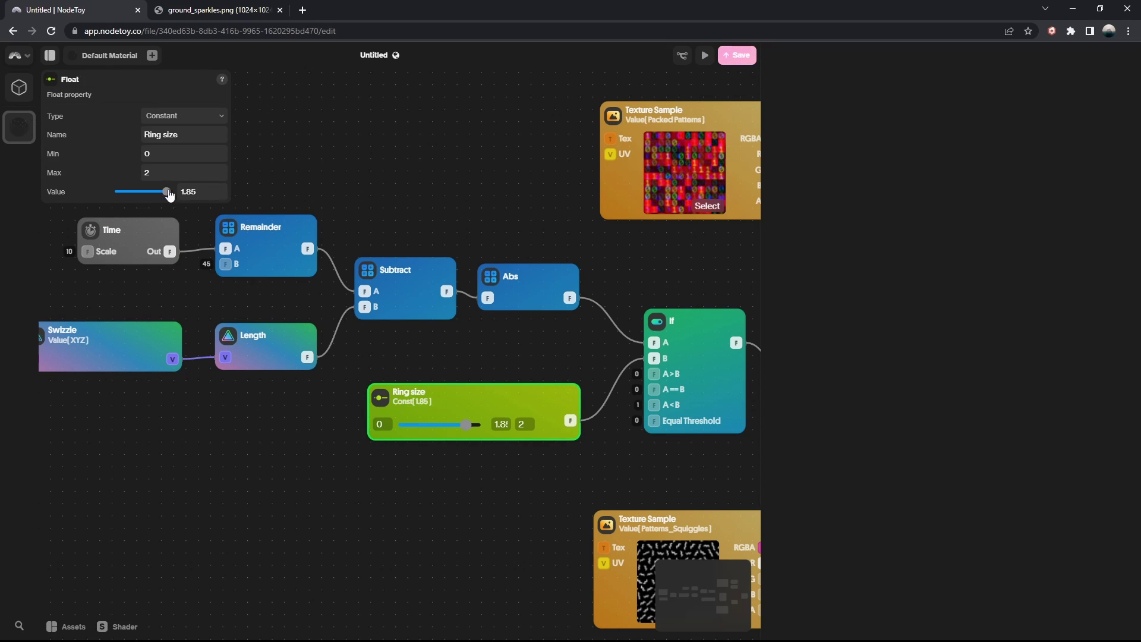
left_click(433, 215)
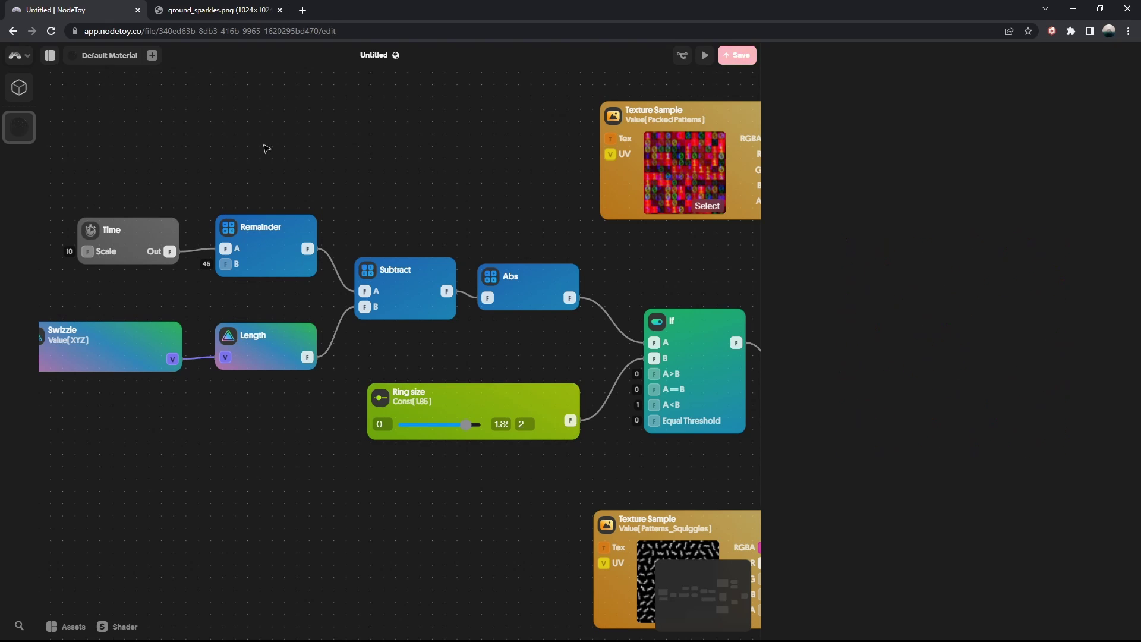
Export the shader and copy its React Three Fiber Shader Data to the clipboard
mouse_move(1118, 314)
left_click(25, 58)
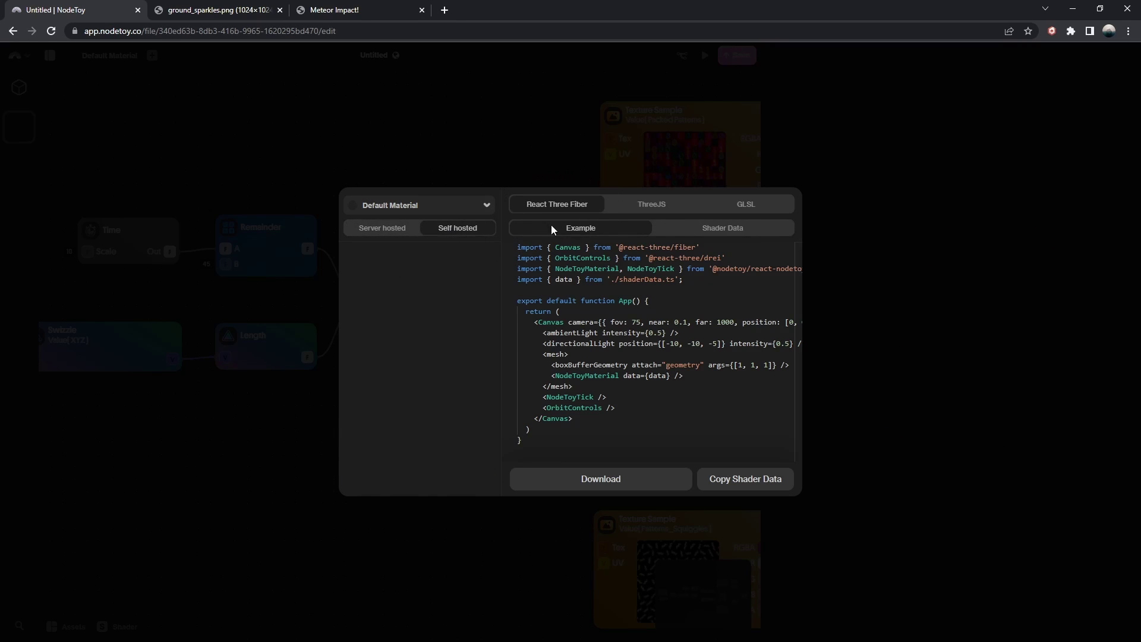
left_click(728, 230)
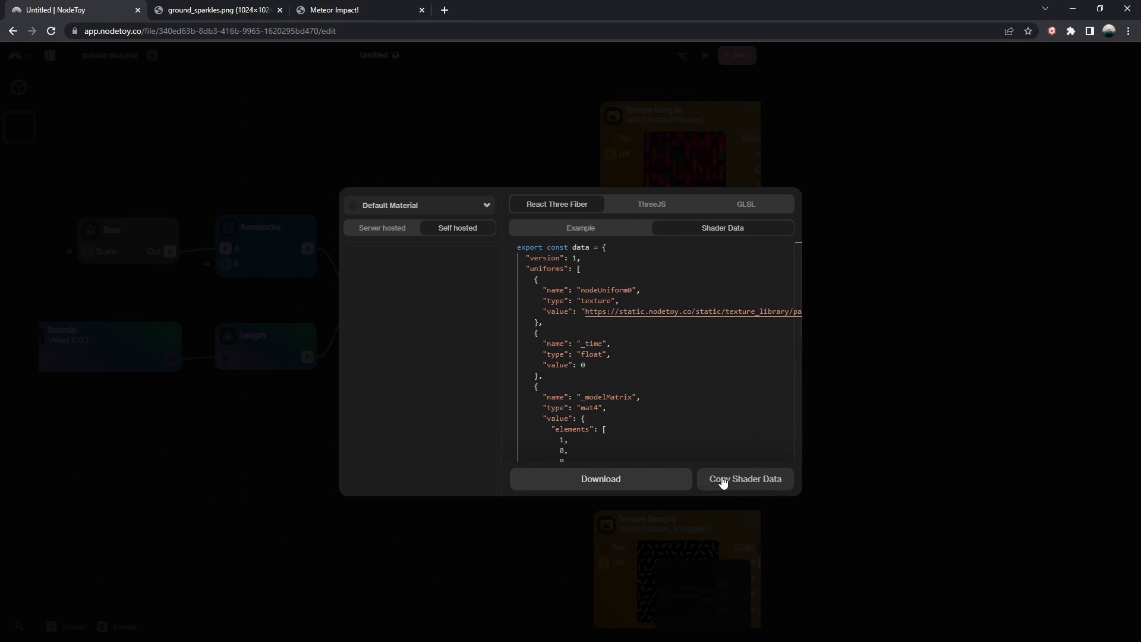
left_click(743, 484)
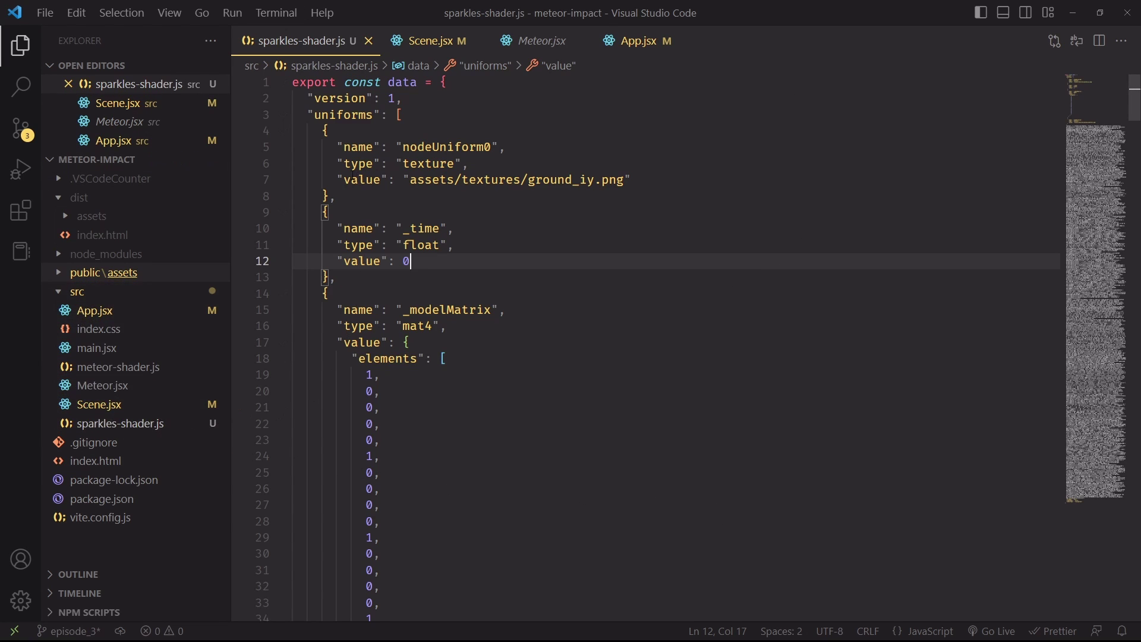
left_click_drag(337, 175, 654, 182)
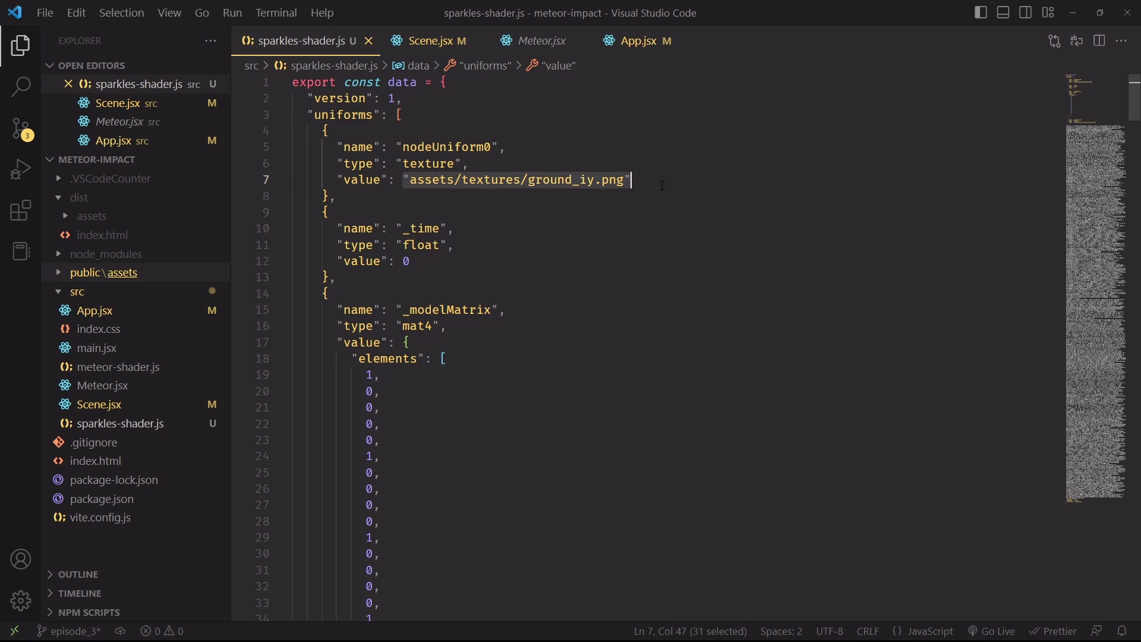
left_click(556, 114)
scroll(555, 232, "down", 2)
scroll(556, 232, "down", 7)
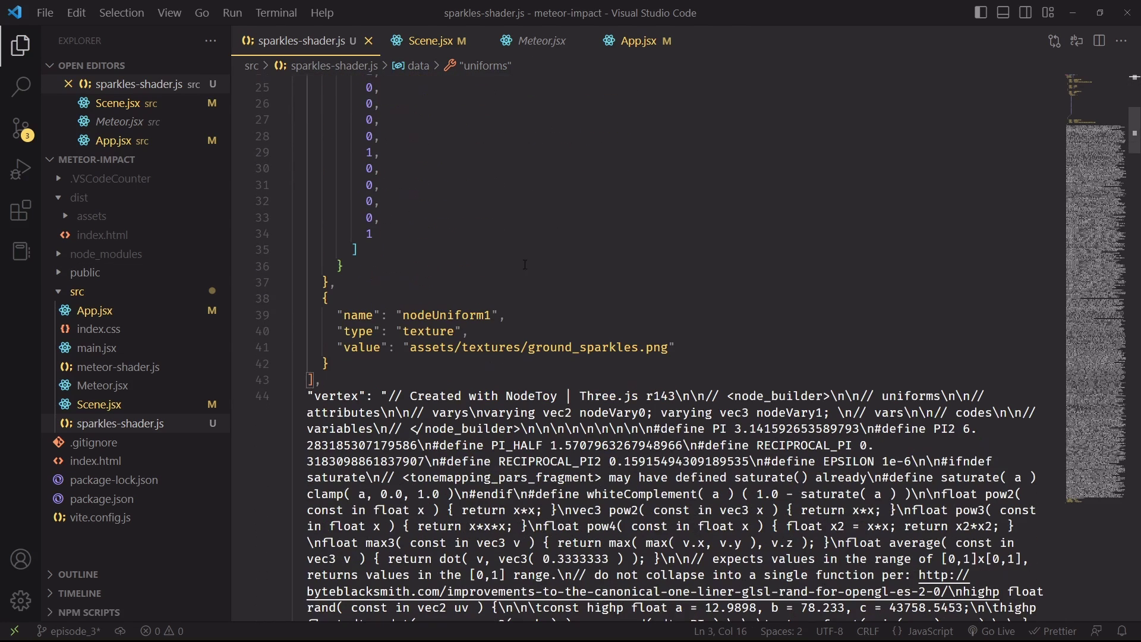
left_click_drag(330, 348, 698, 345)
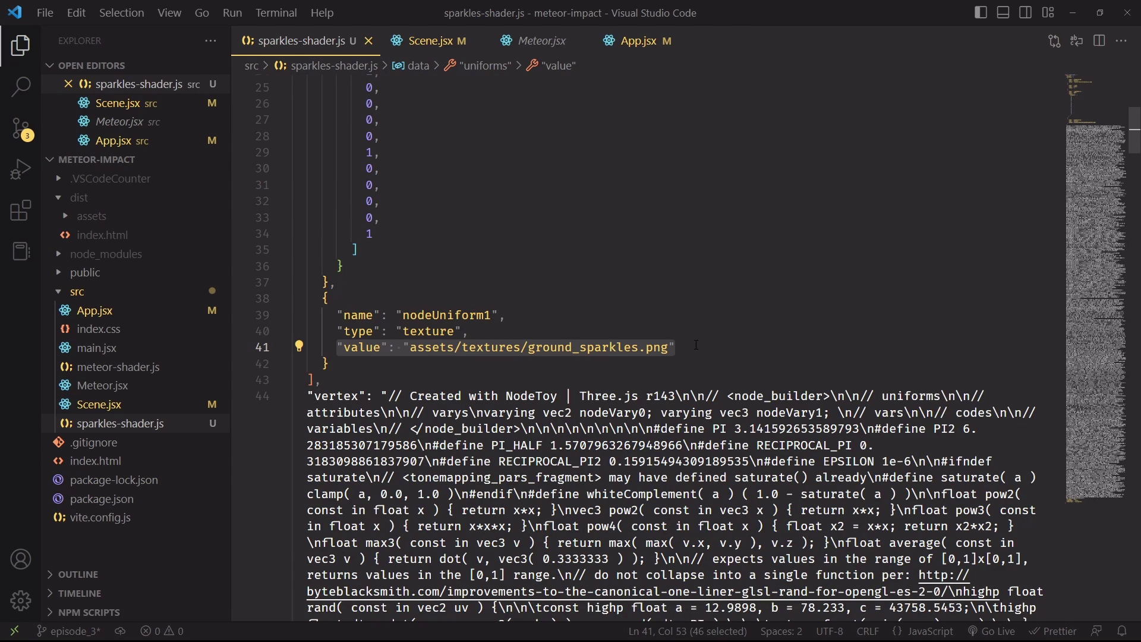
In Scene.jsx, highlight the ground mesh using NodeToyMaterial with the sparklesShader data
key("ctrl+Tab")
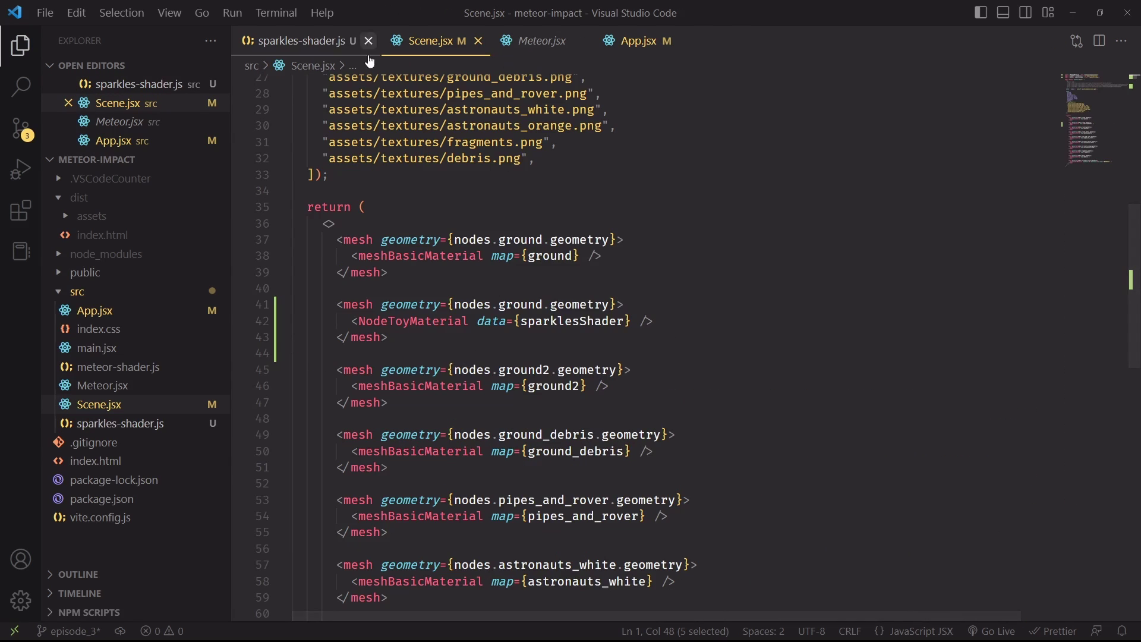
left_click_drag(406, 340, 293, 306)
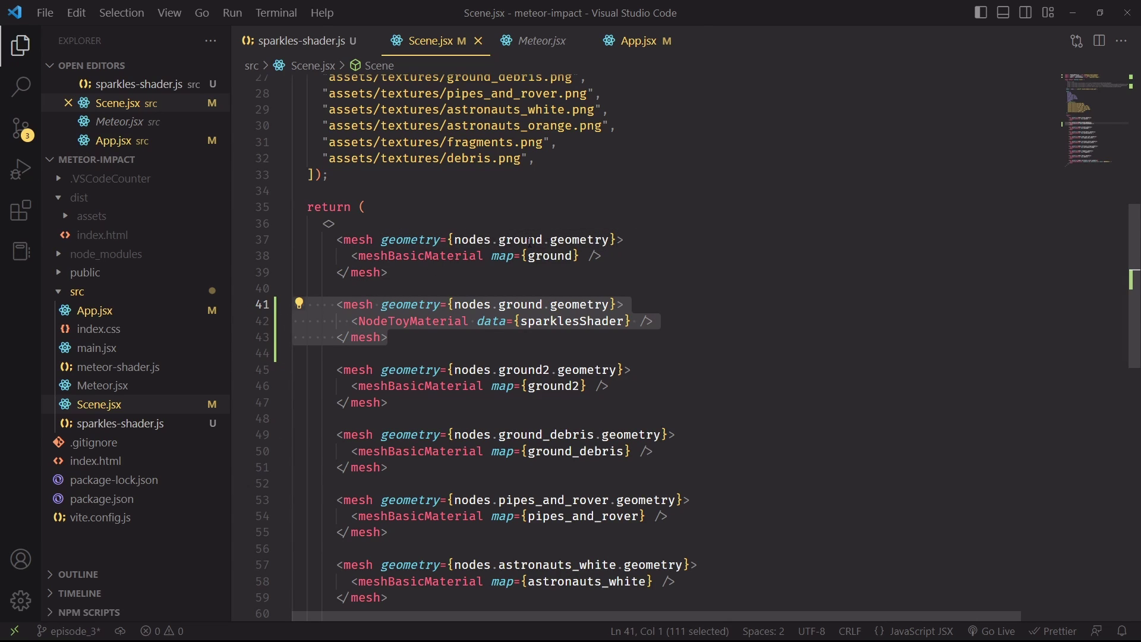
left_click(352, 321)
left_click_drag(351, 321, 702, 318)
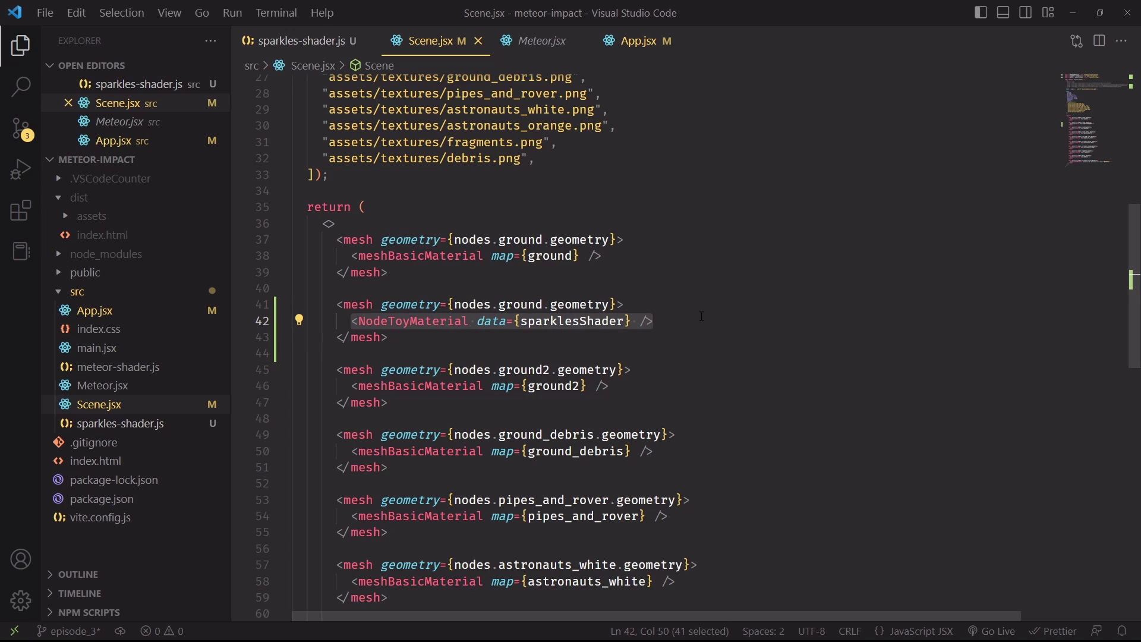
double_click(539, 323)
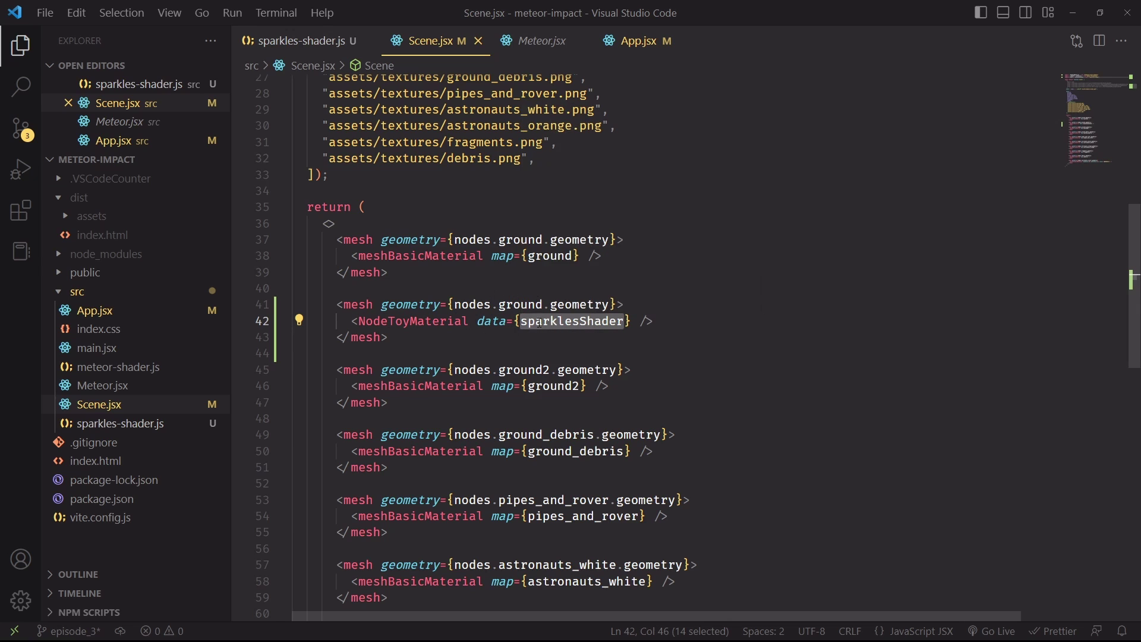
Highlight the NodeToyMaterial import and its react-nodetoy package name at the top of Scene.jsx
scroll(548, 321, "up", 9)
double_click(391, 83)
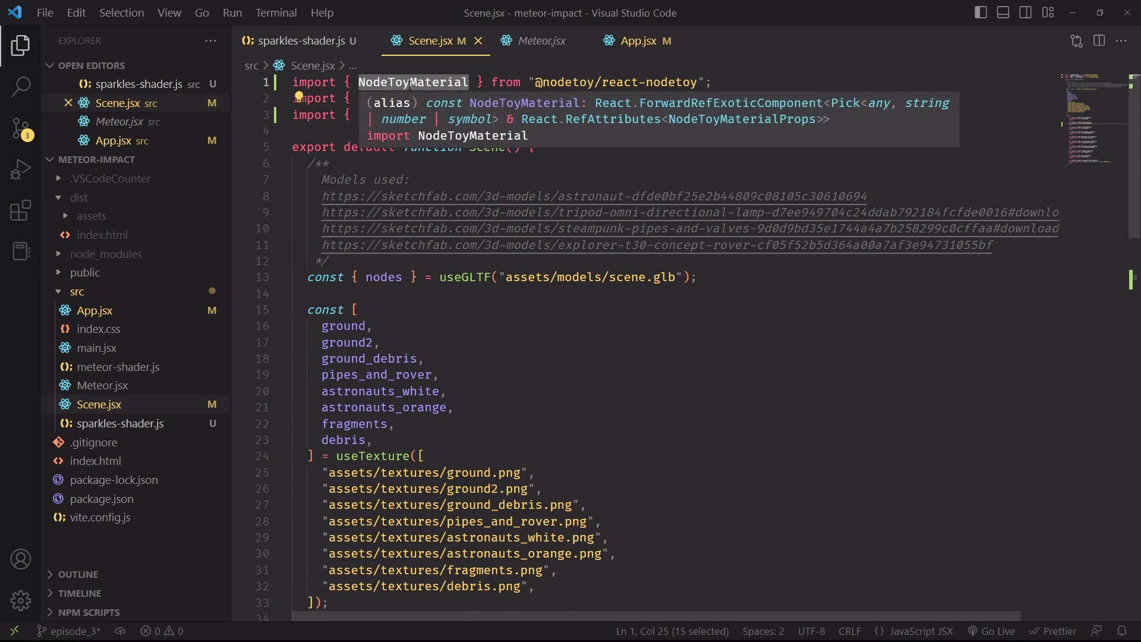
mouse_move(597, 82)
left_click_drag(602, 82, 700, 82)
key("ctrl+Tab")
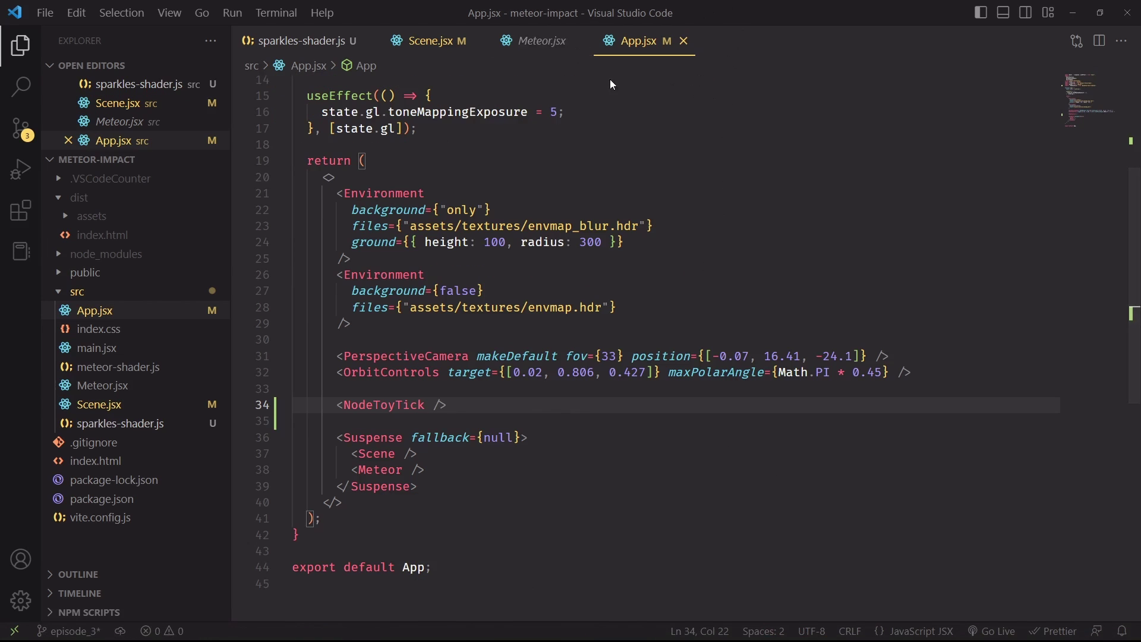
left_click_drag(469, 407, 293, 390)
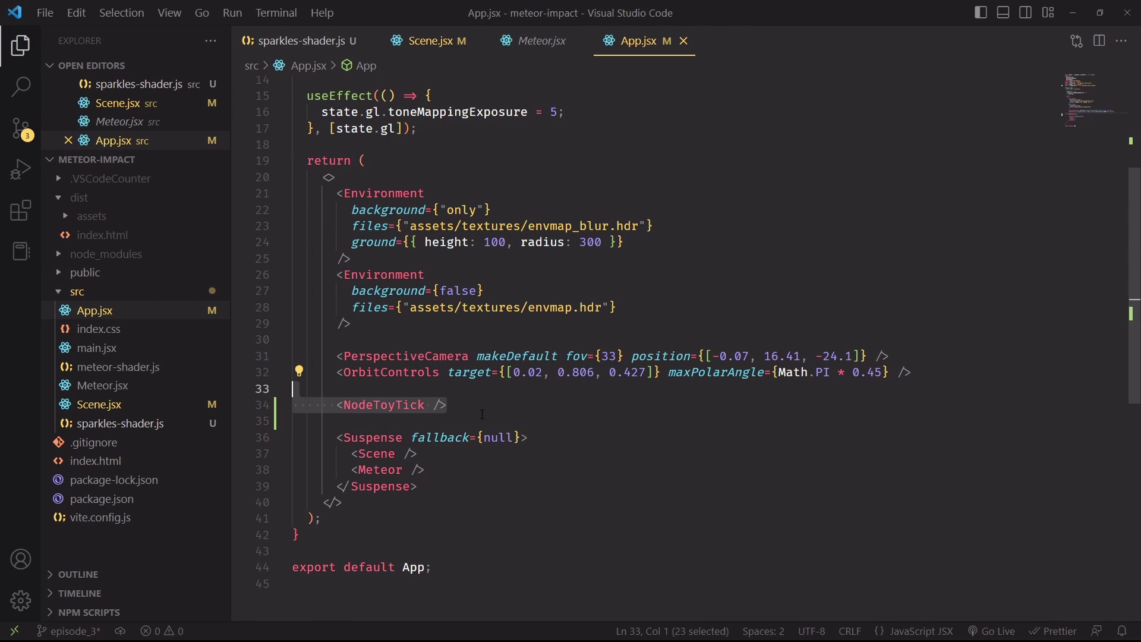
left_click(492, 410)
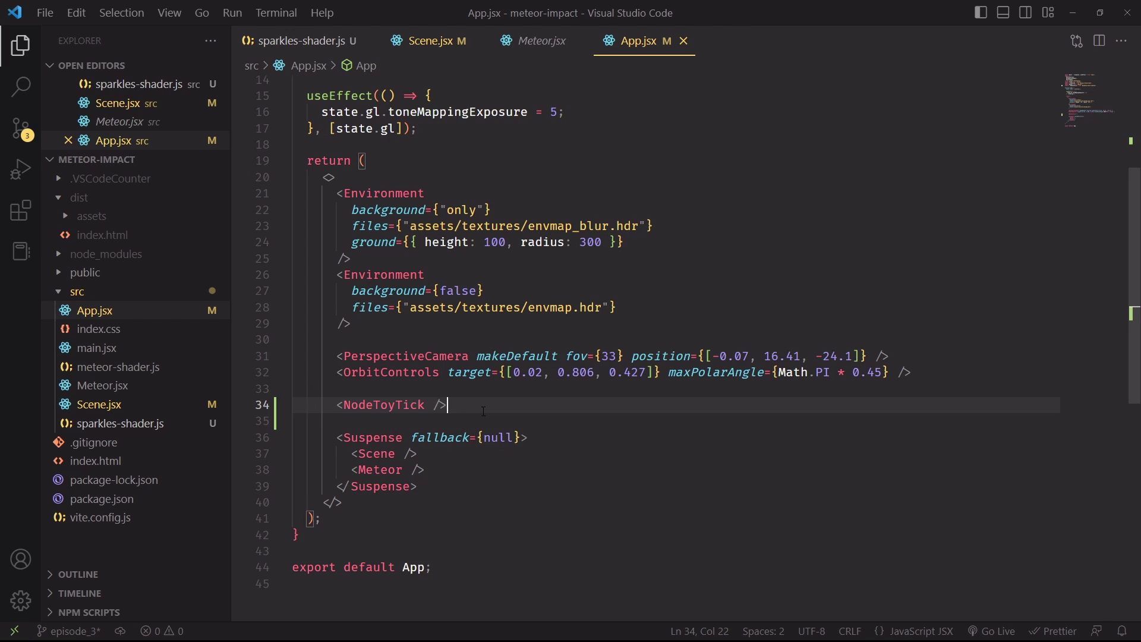
scroll(500, 407, "up", 4)
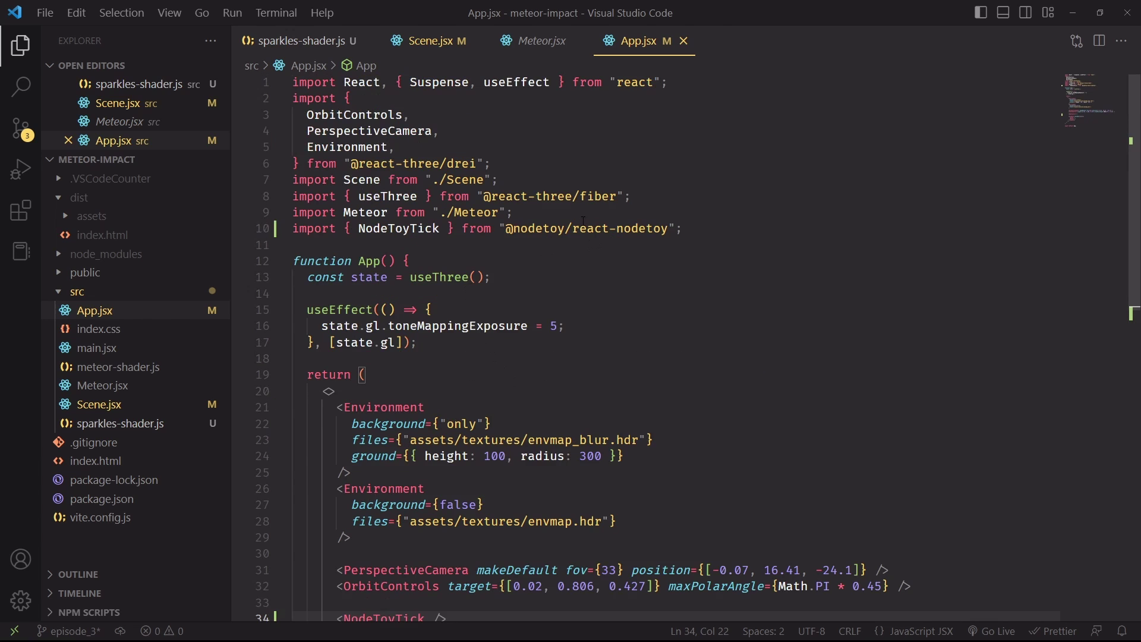
double_click(587, 229)
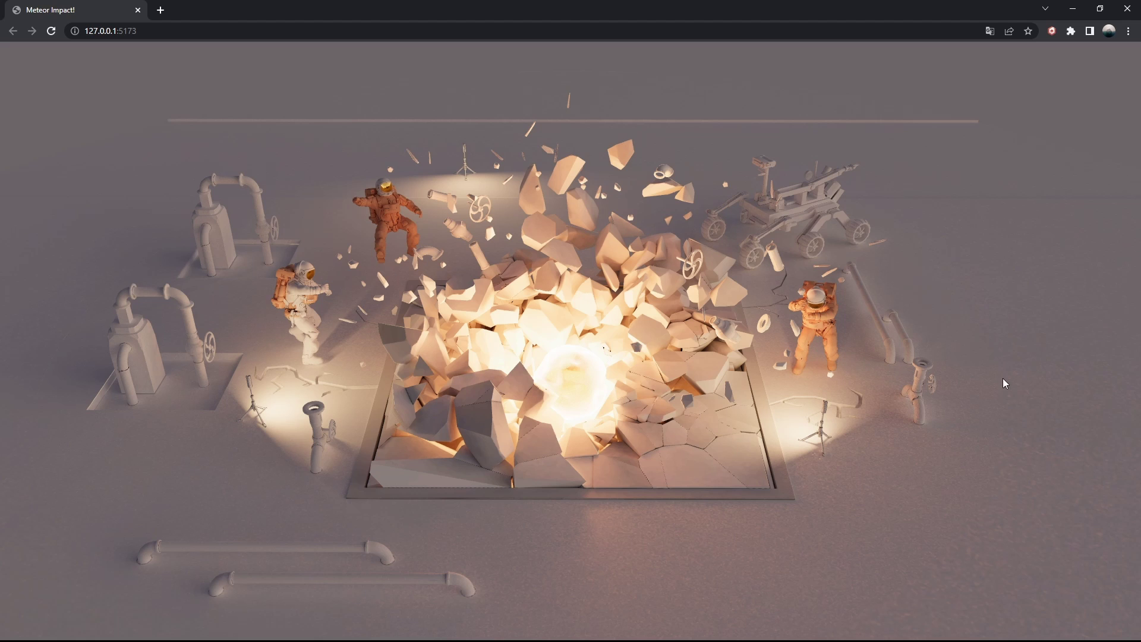
Orbit the Meteor Impact scene to view pink lightning crackling around the crater
left_click_drag(963, 423, 923, 419)
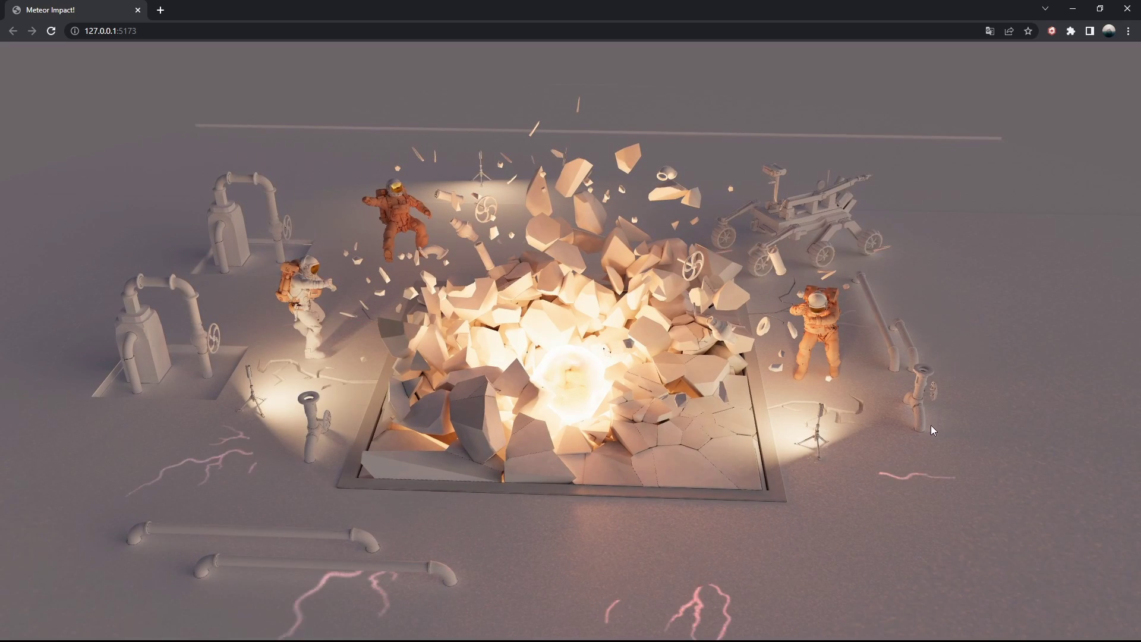
left_click_drag(1012, 446, 975, 445)
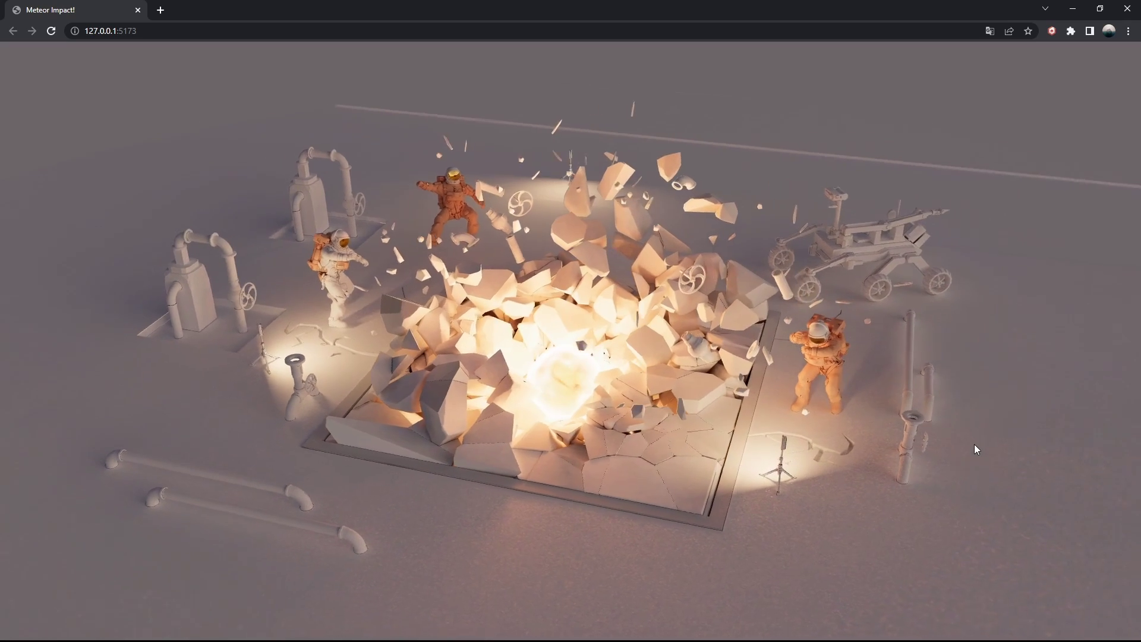